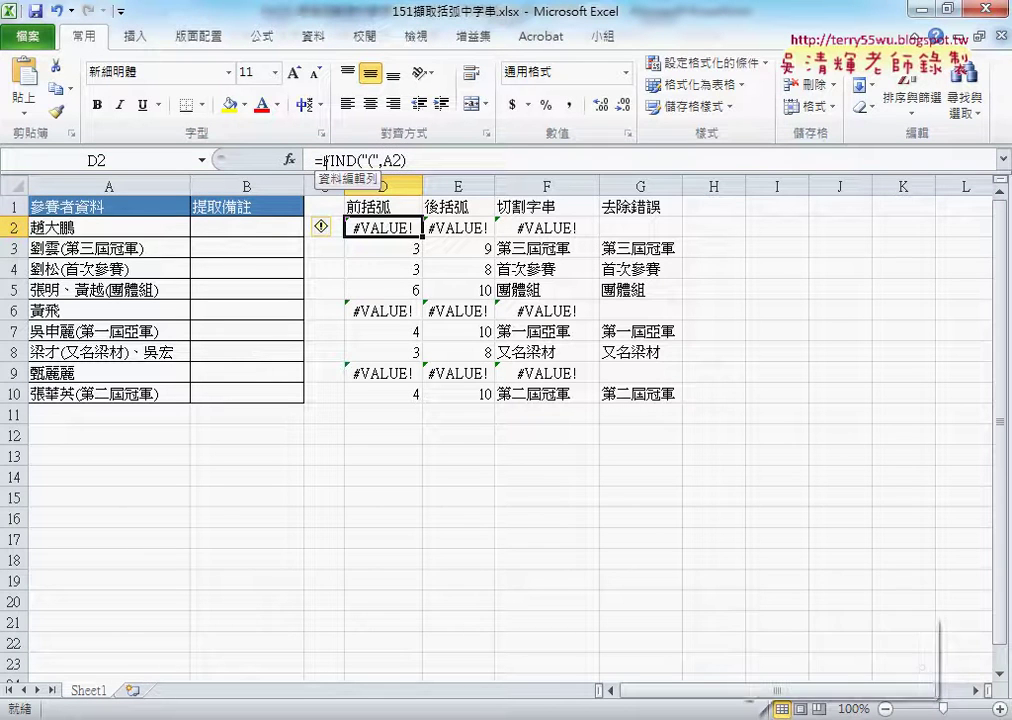
Copy FIND("(",A2) from D2's formula without changing D2, then view F2's MID formula.
drag(318, 160, 389, 163)
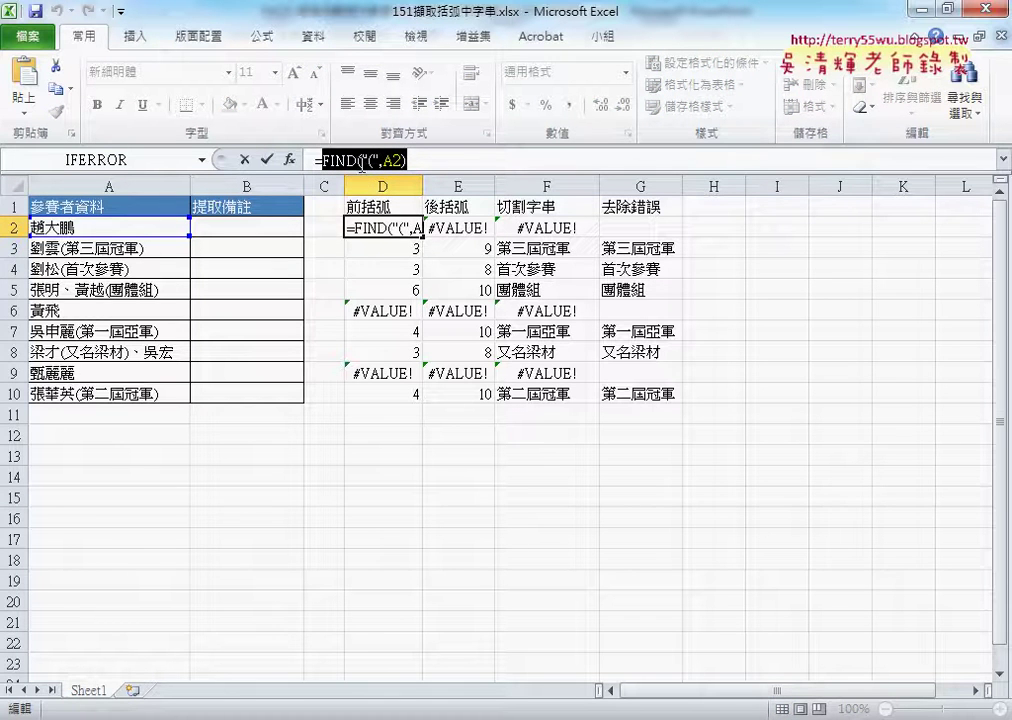
right_click(362, 163)
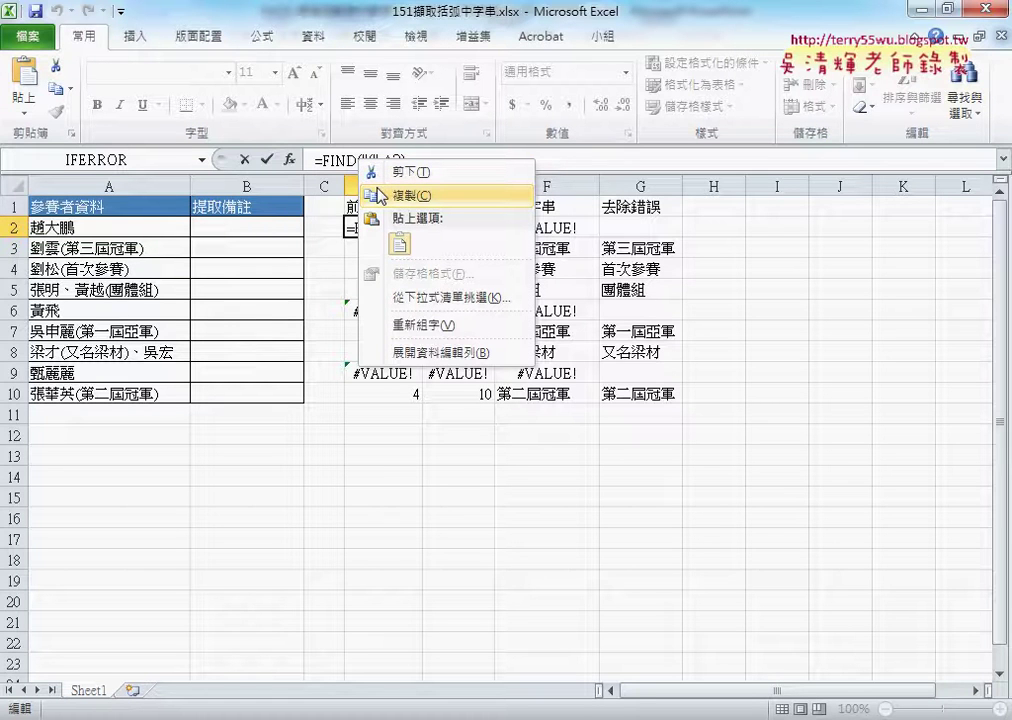
click(378, 196)
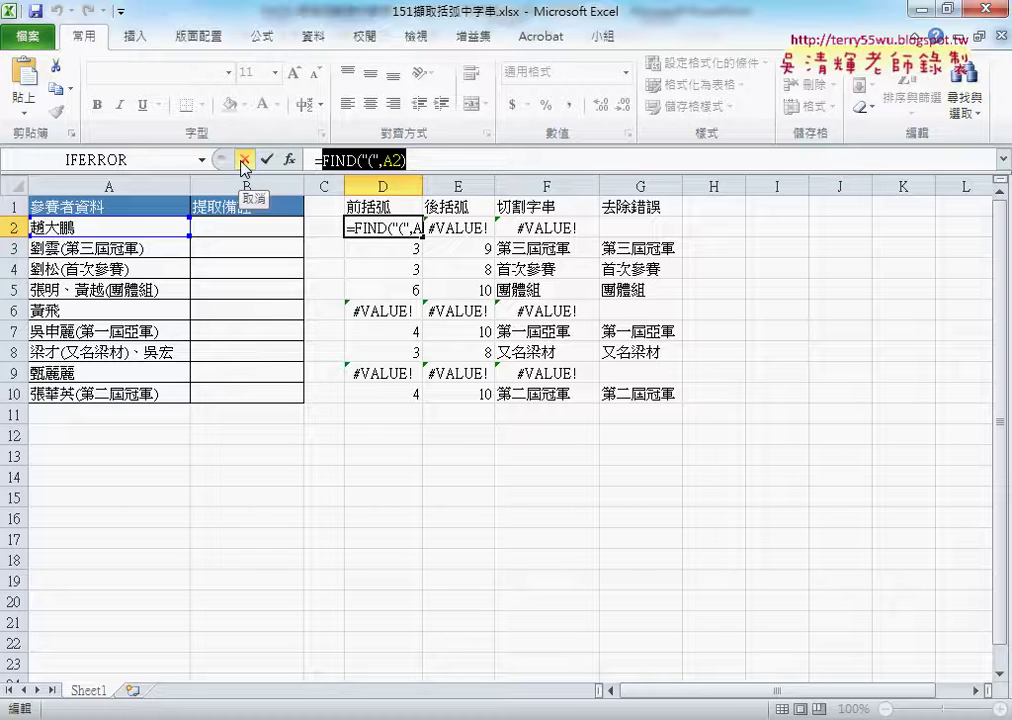
click(242, 160)
click(538, 230)
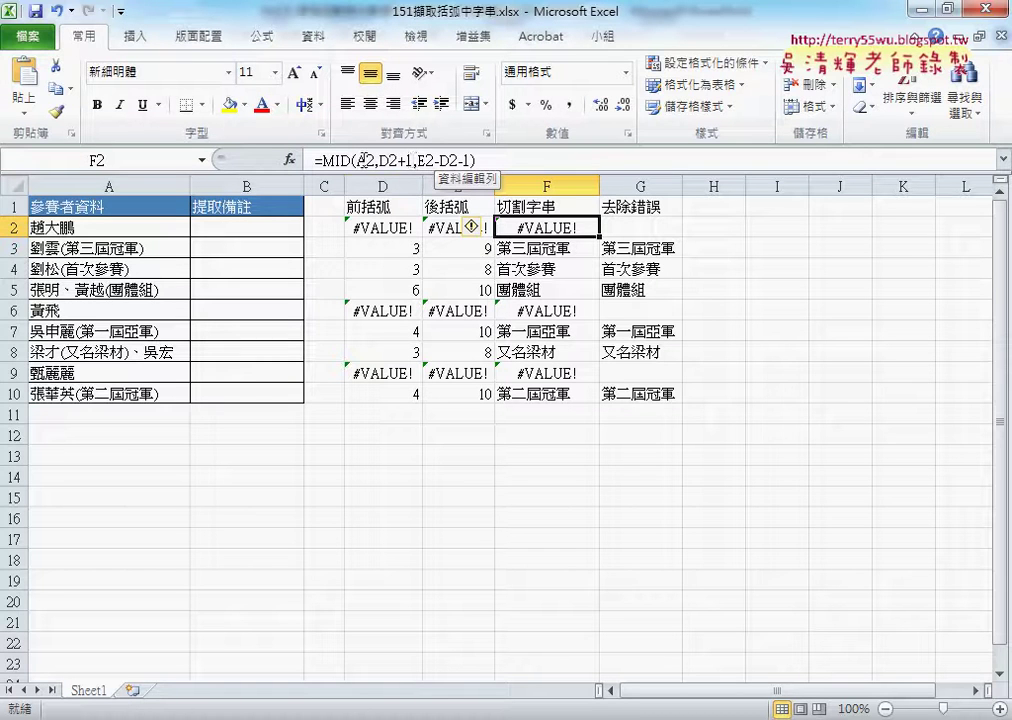
Copy the FIND("(",A2) text from D2's formula again, leaving D2 unchanged.
click(274, 228)
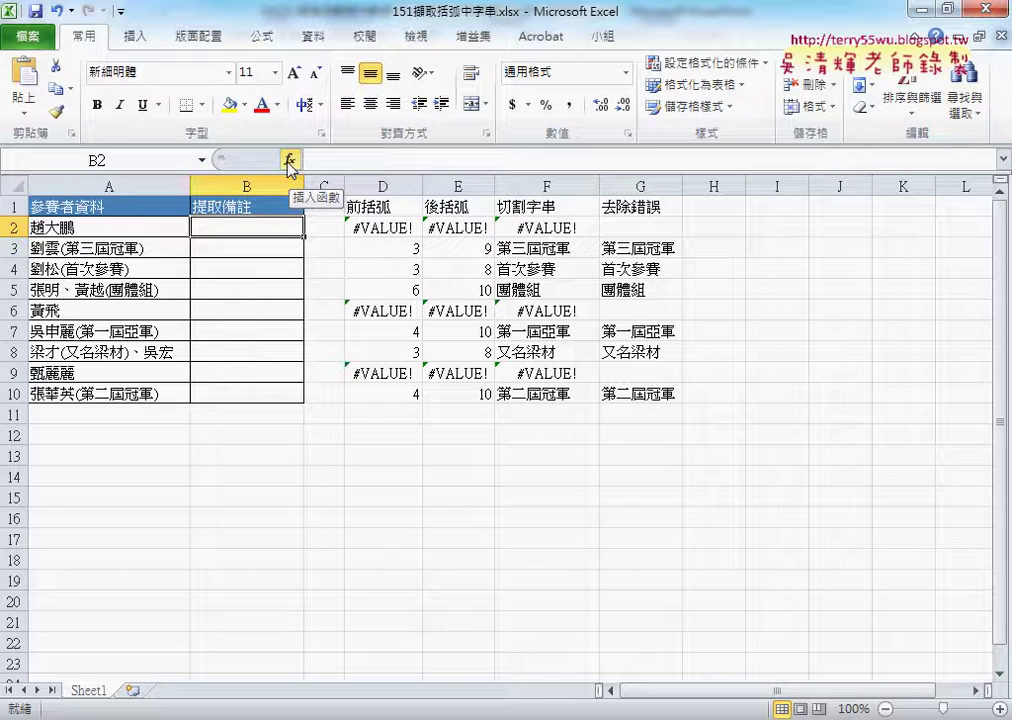
click(374, 225)
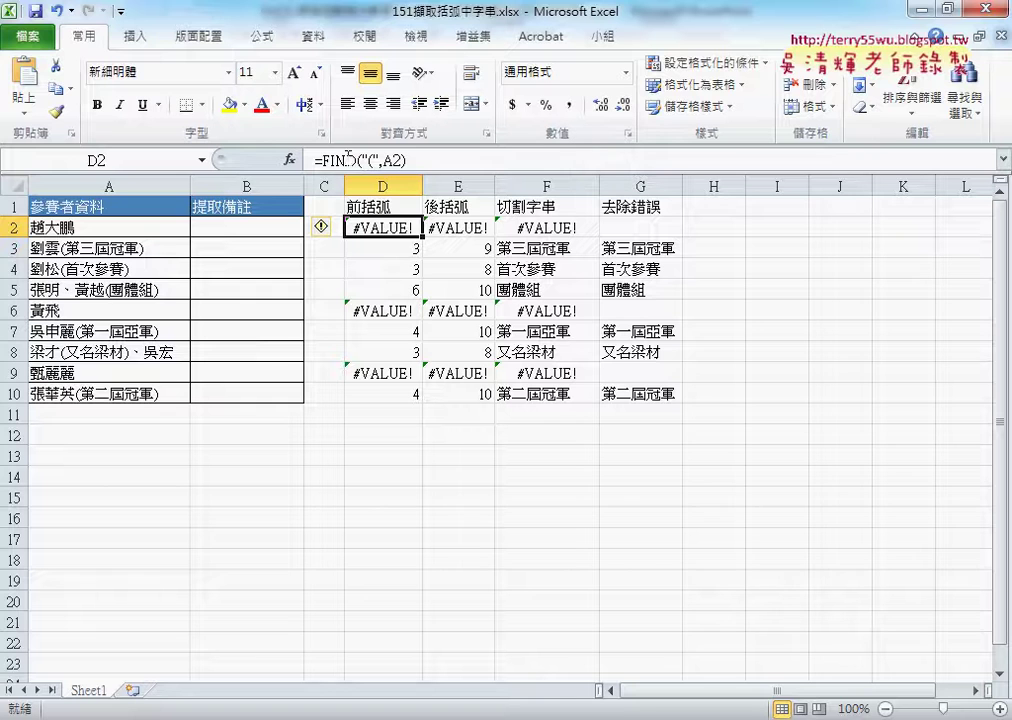
drag(321, 160, 405, 160)
right_click(367, 160)
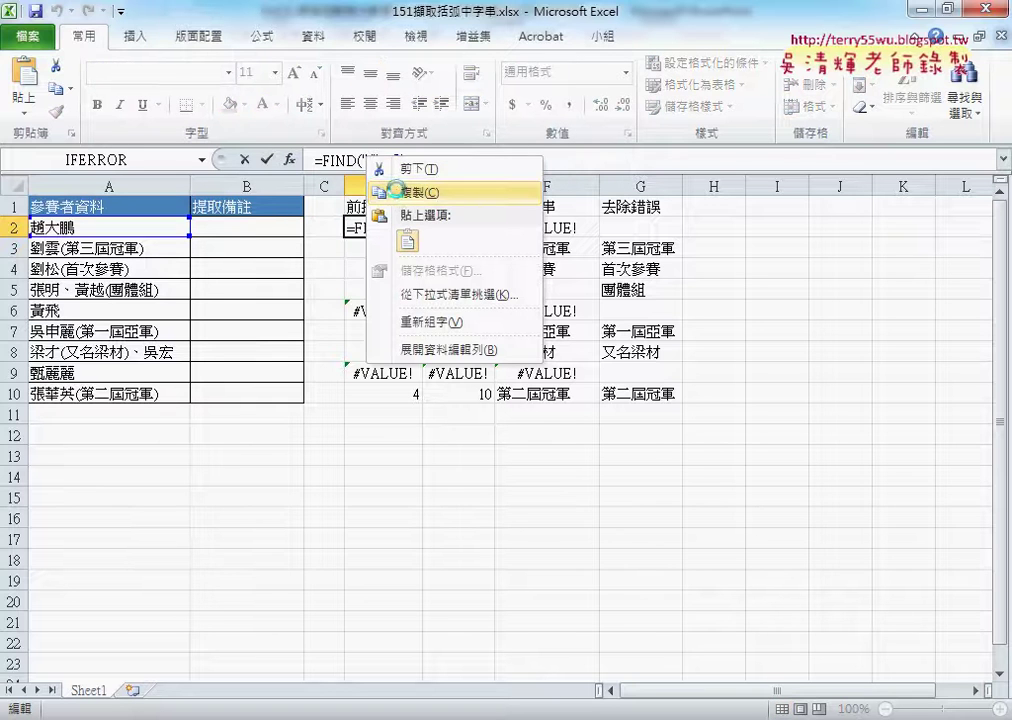
click(395, 191)
click(242, 159)
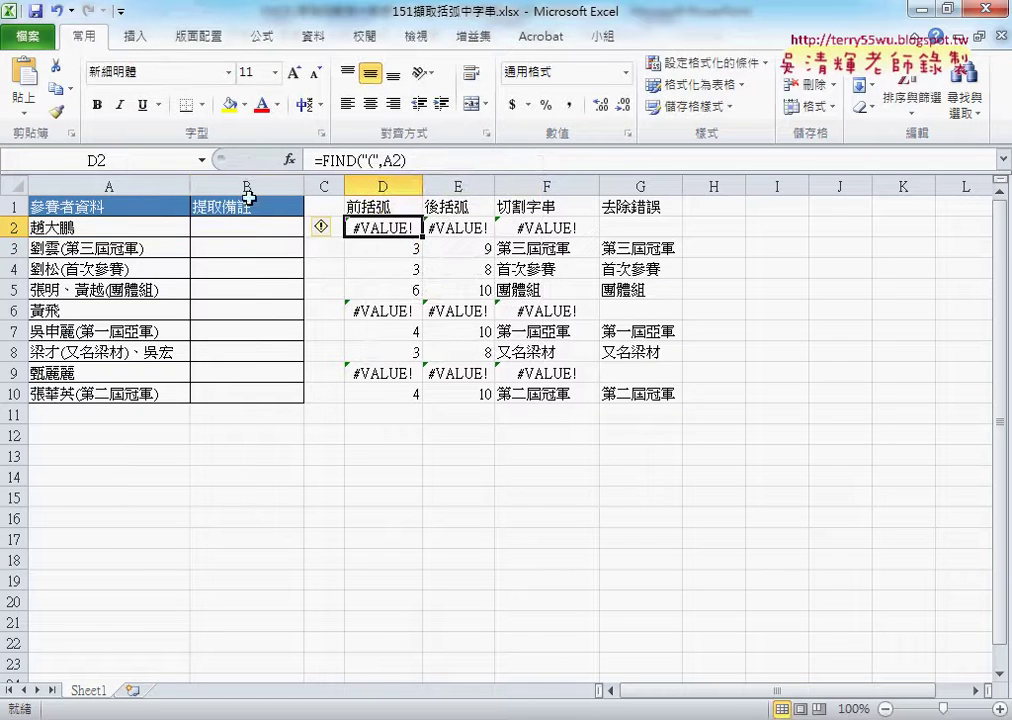
Start a MID function in B2, picked from the Most Recently Used category.
click(256, 226)
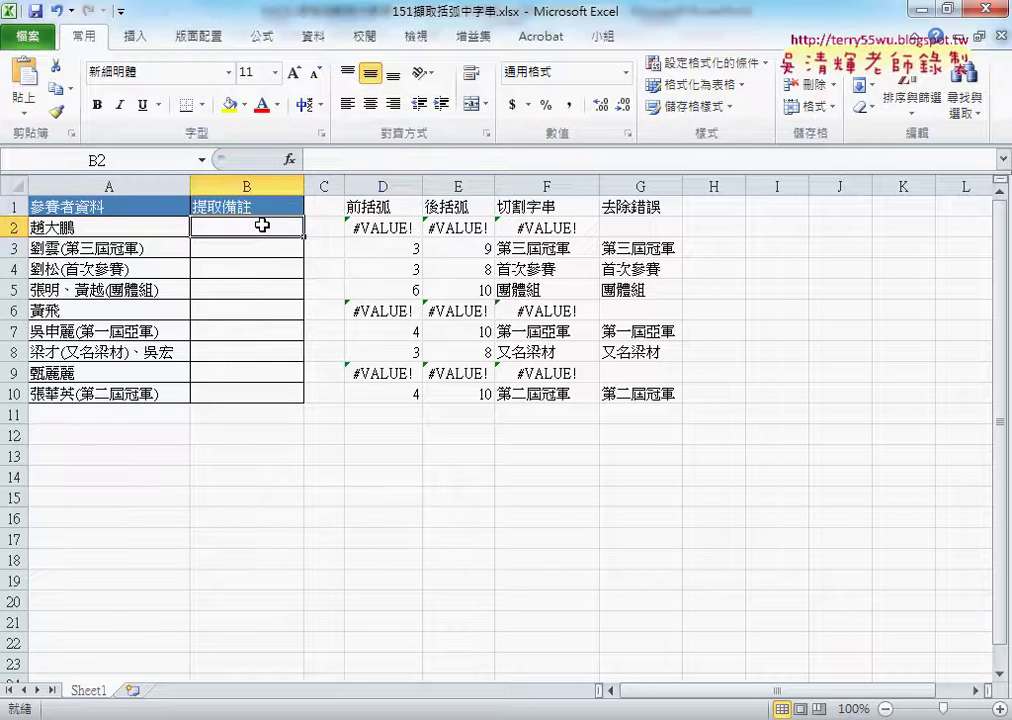
click(289, 159)
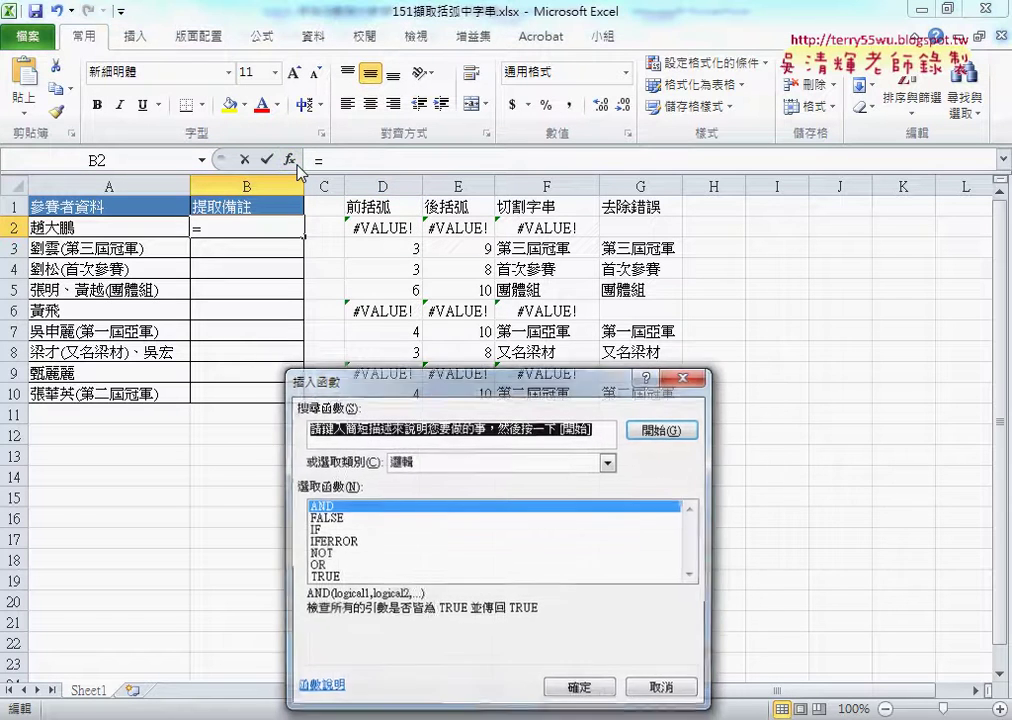
drag(432, 384, 434, 134)
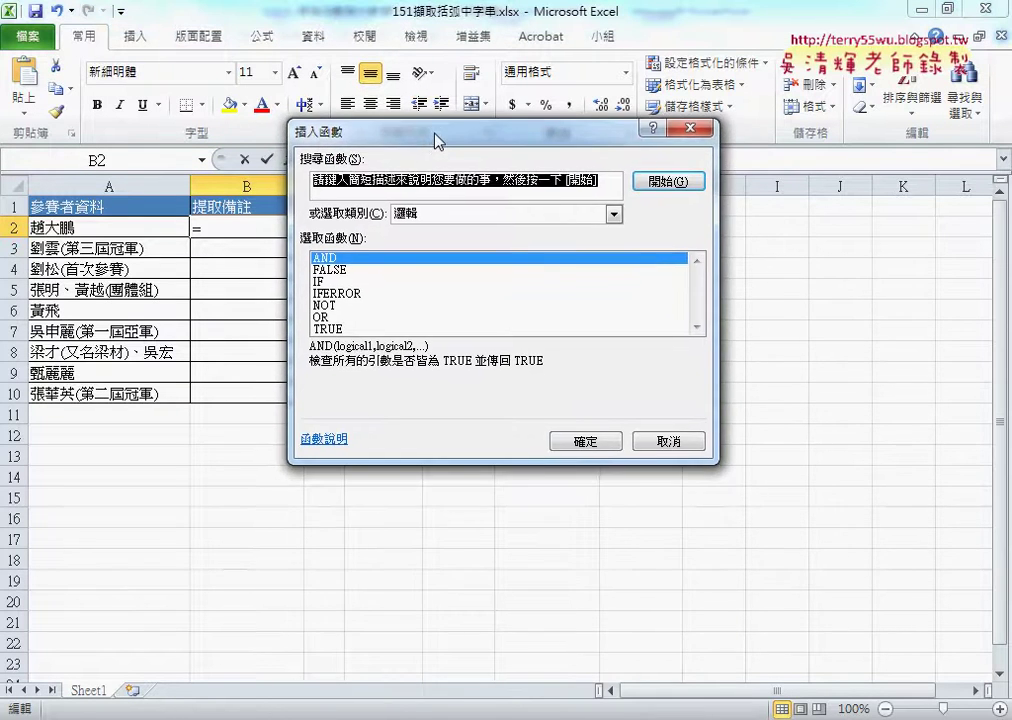
click(447, 215)
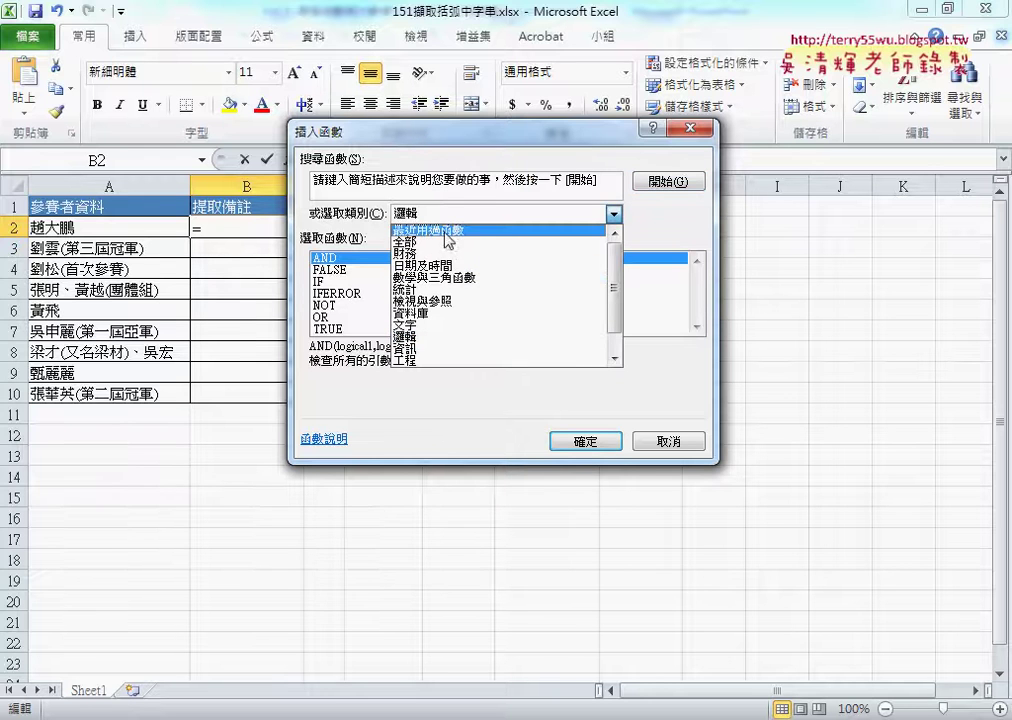
click(446, 231)
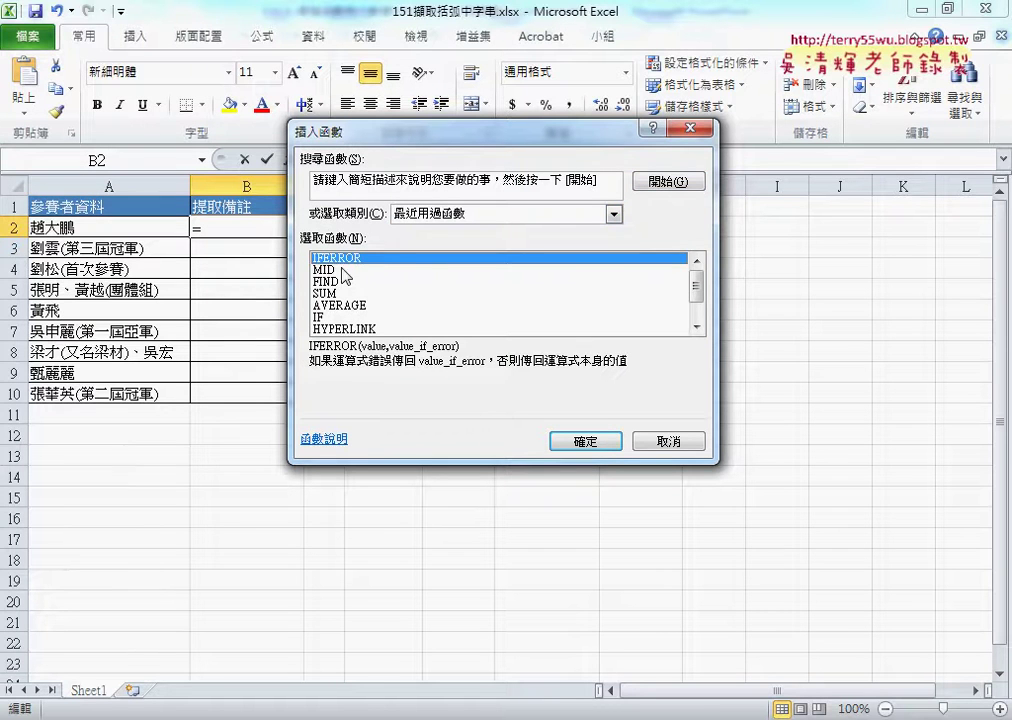
click(343, 271)
click(584, 443)
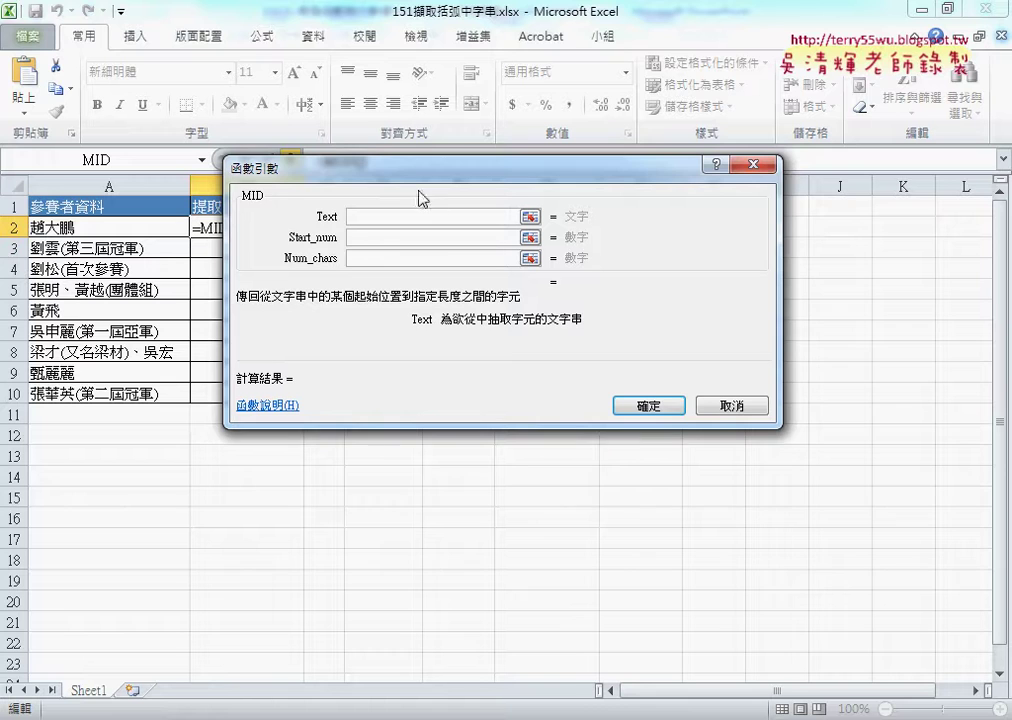
Set MID's Text to A2 and Start_num to FIND("(",A2)+1.
drag(415, 177, 486, 176)
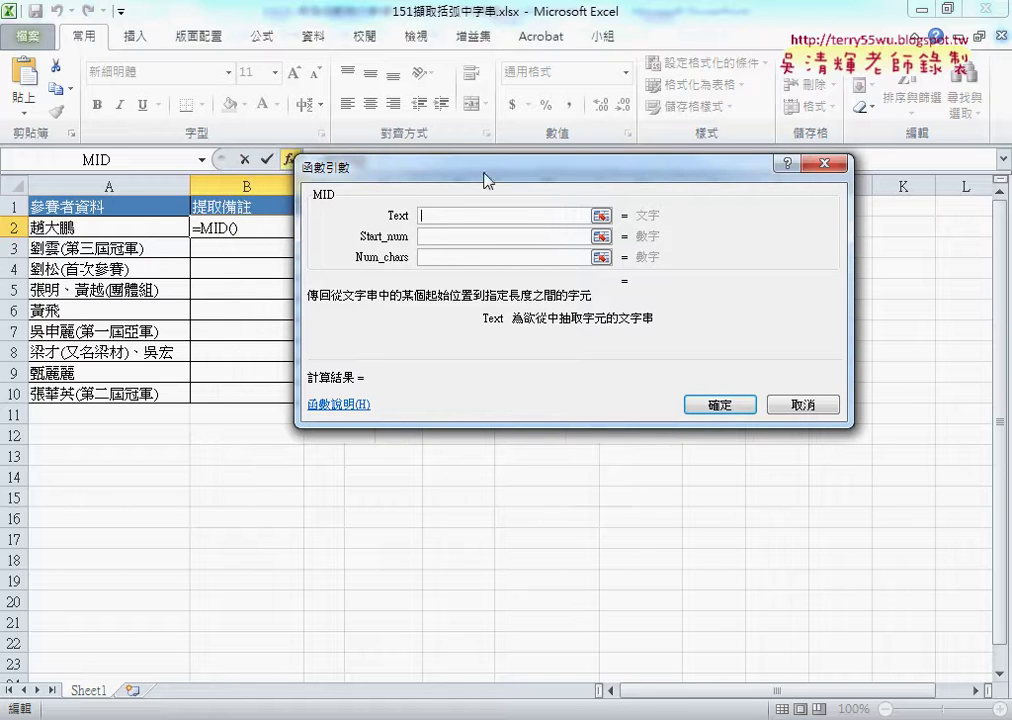
click(135, 228)
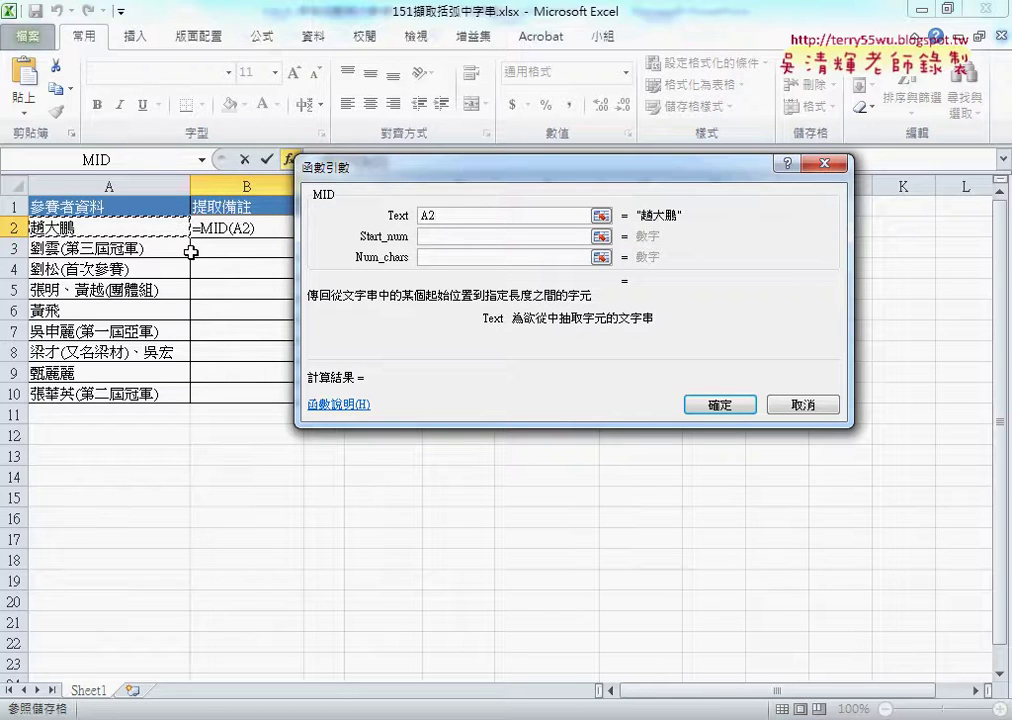
click(437, 237)
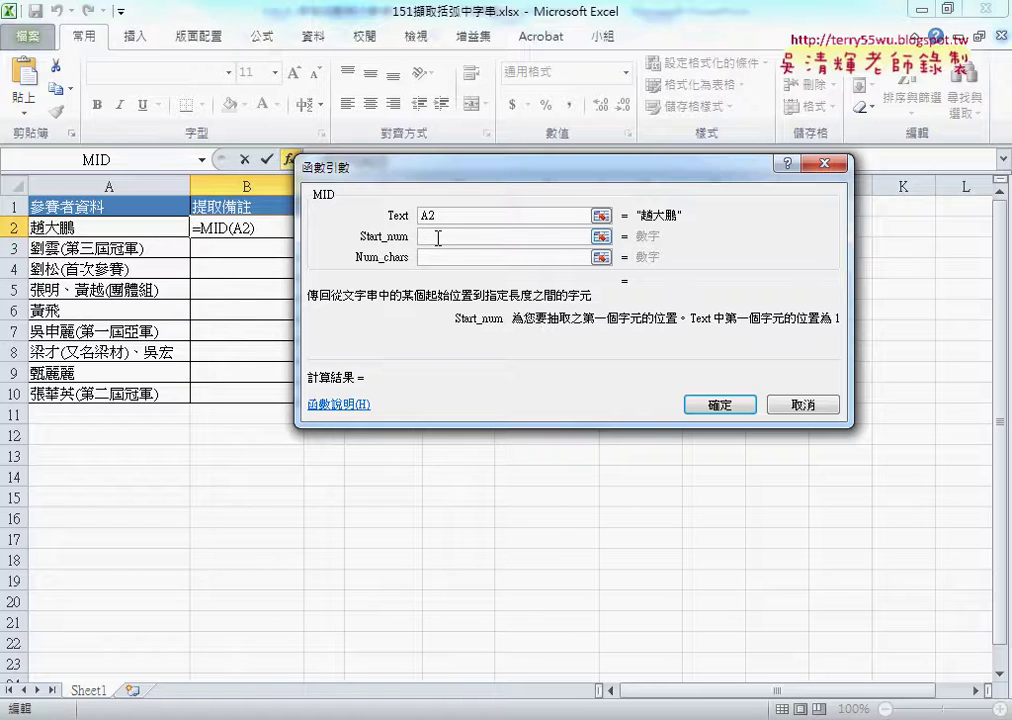
right_click(437, 237)
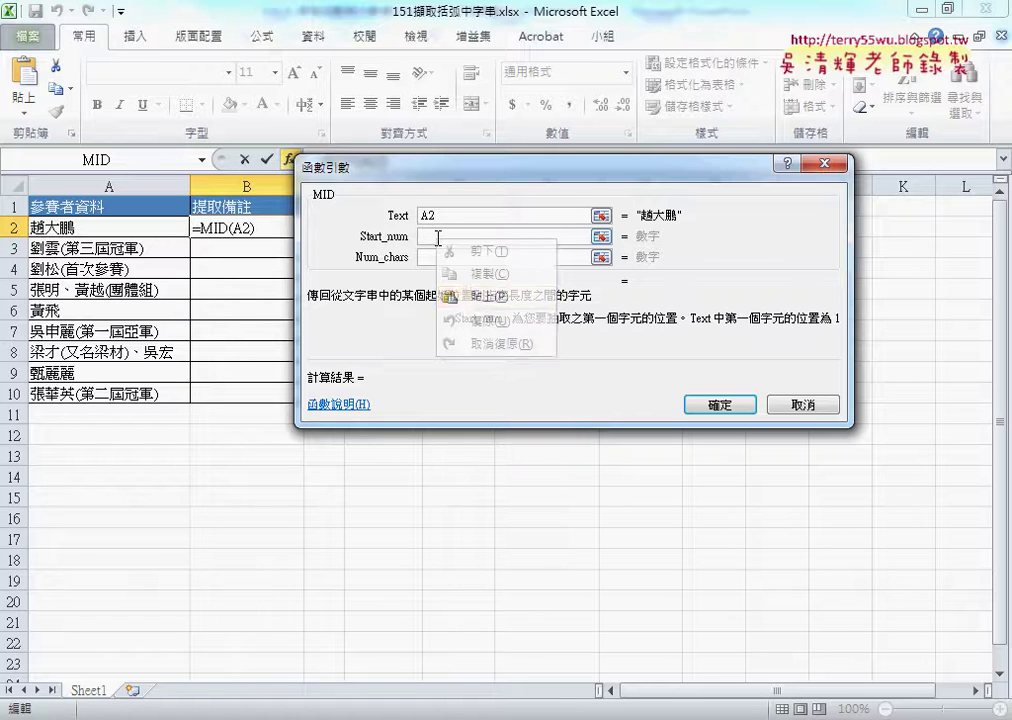
click(481, 298)
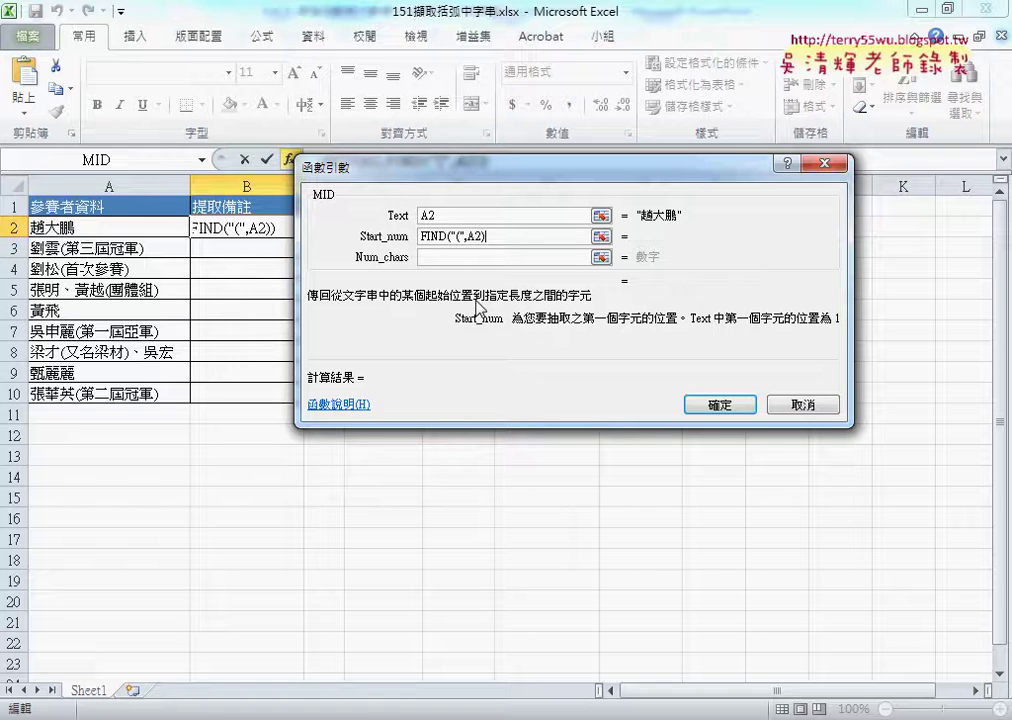
text(+)
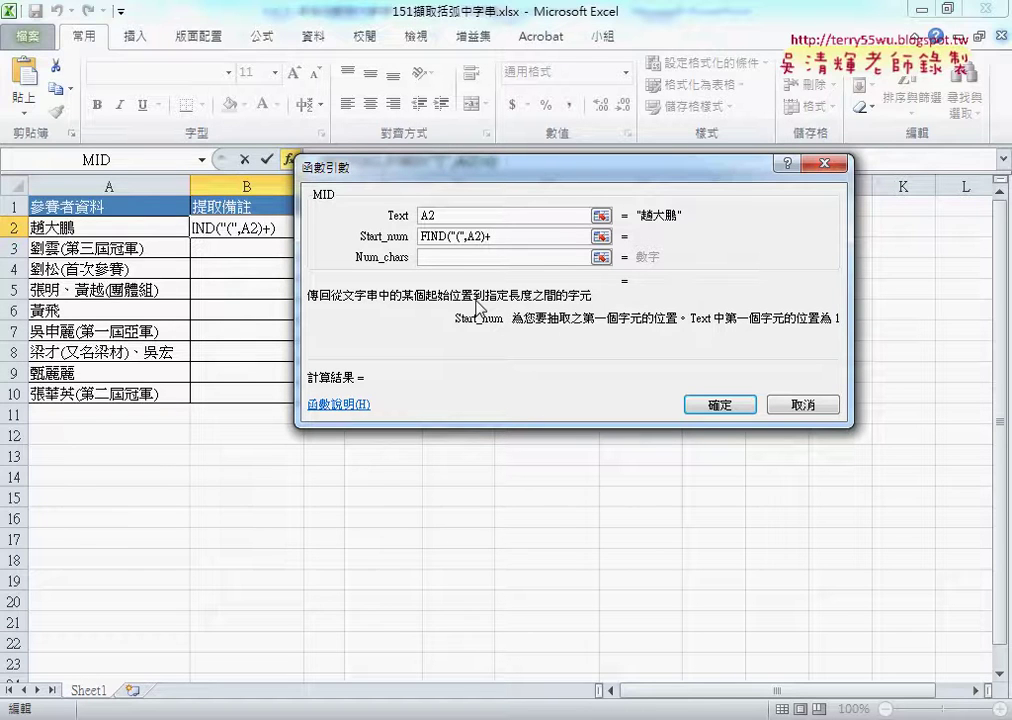
text(1)
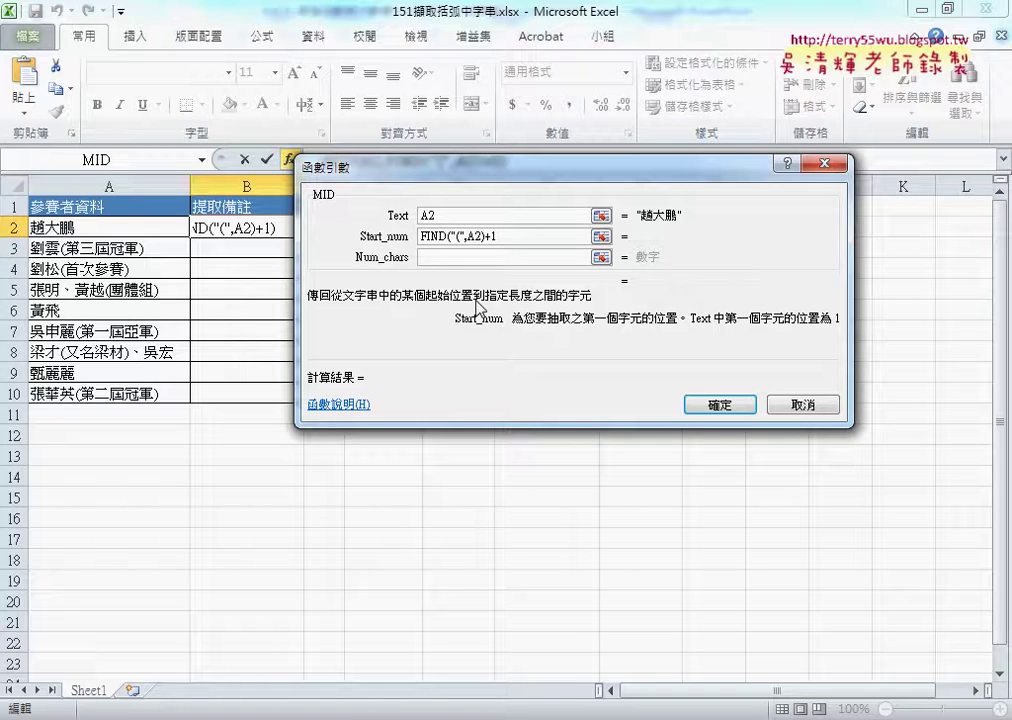
Set Num_chars to FIND(")",A2)-FIND("(",A2)-1 and confirm the MID formula.
click(428, 258)
right_click(428, 259)
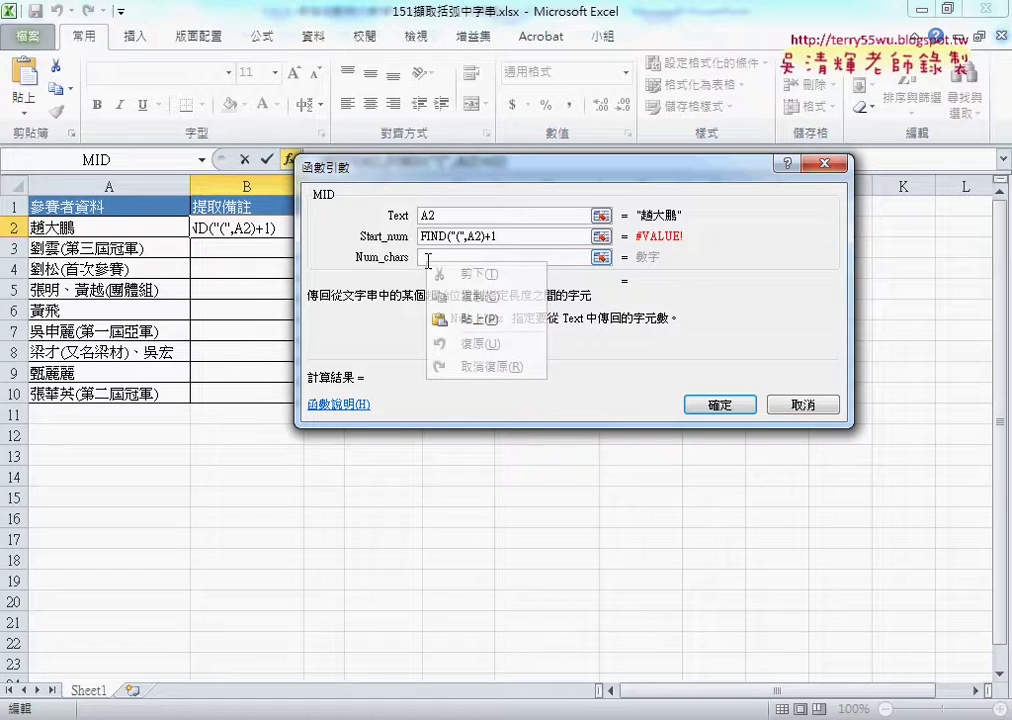
click(452, 318)
click(461, 258)
key(BackSpace)
text()",A2))
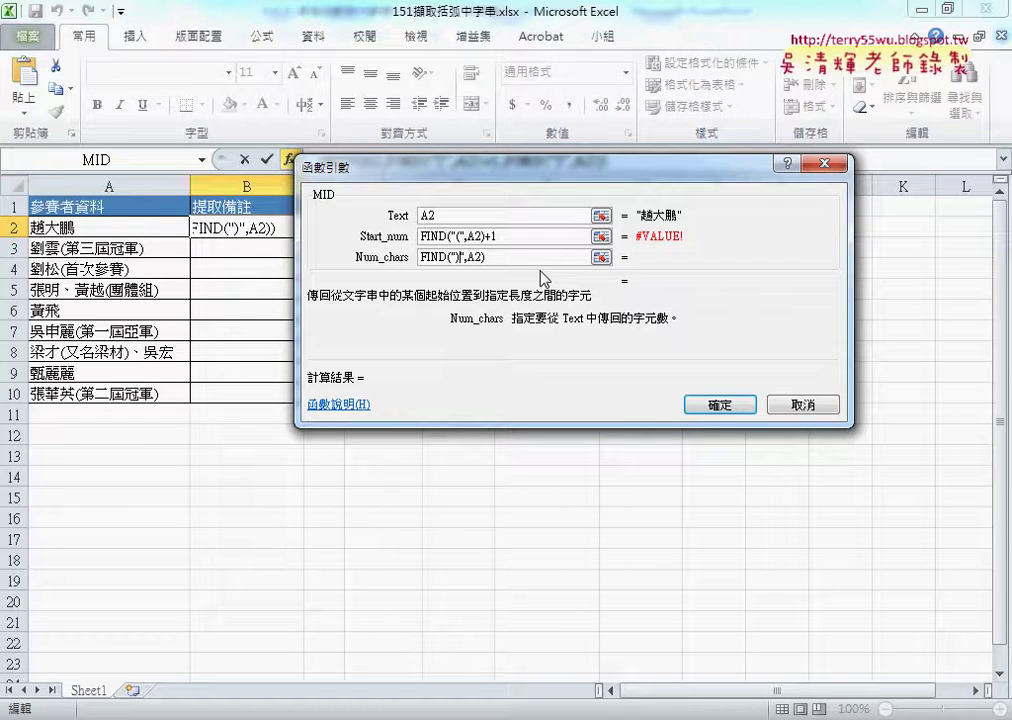
click(521, 258)
text(-)
key(ctrl+v)
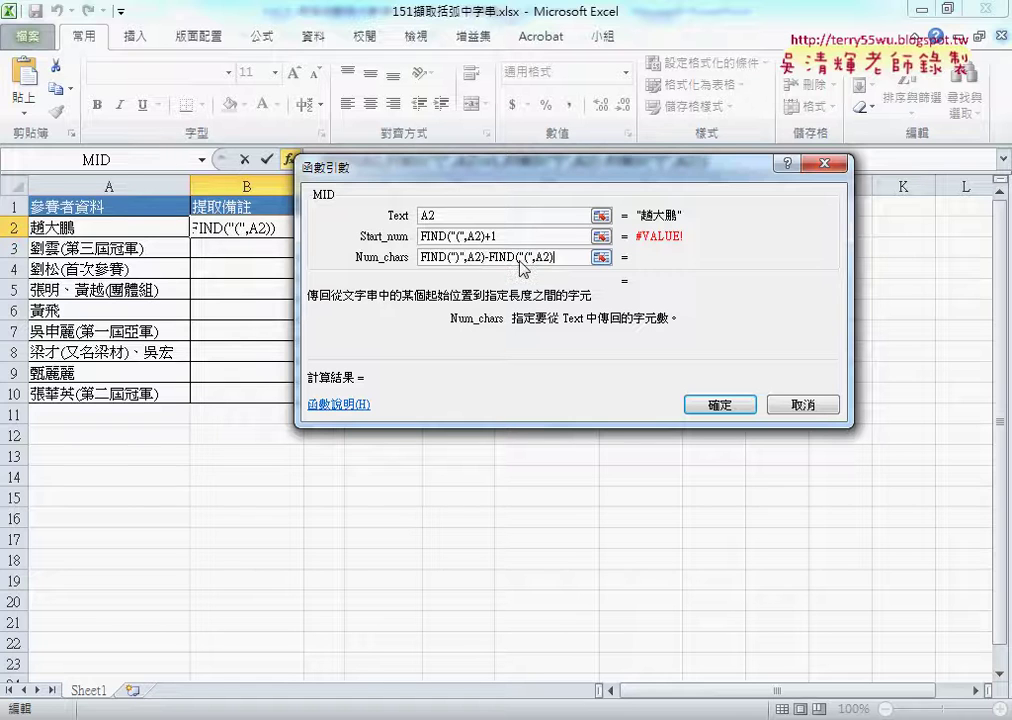
text(-1)
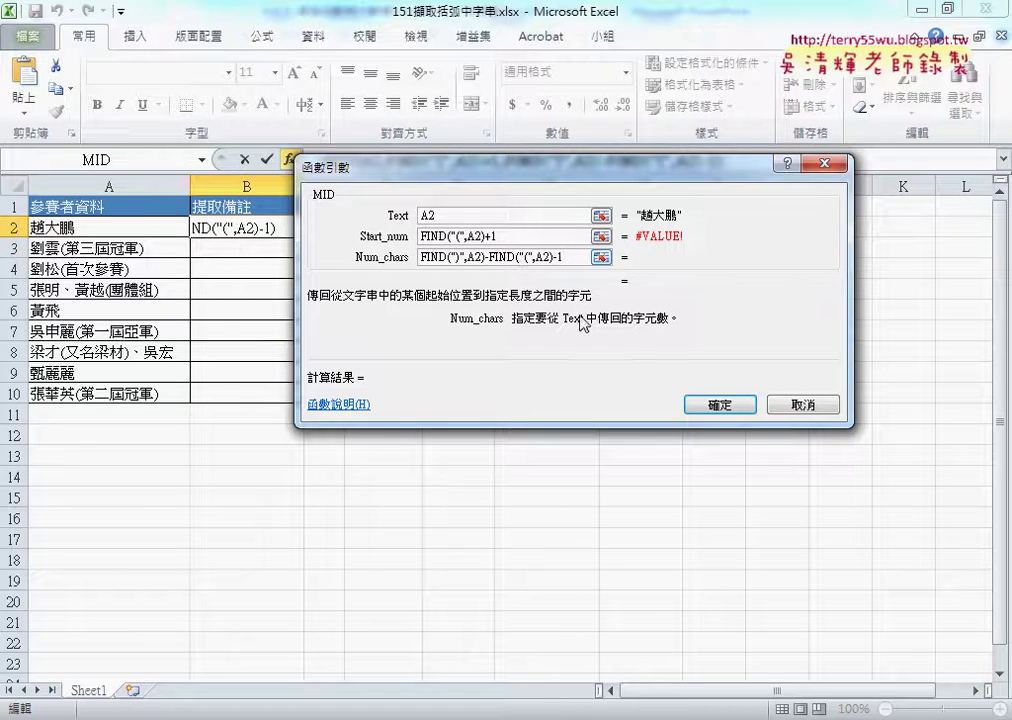
click(720, 405)
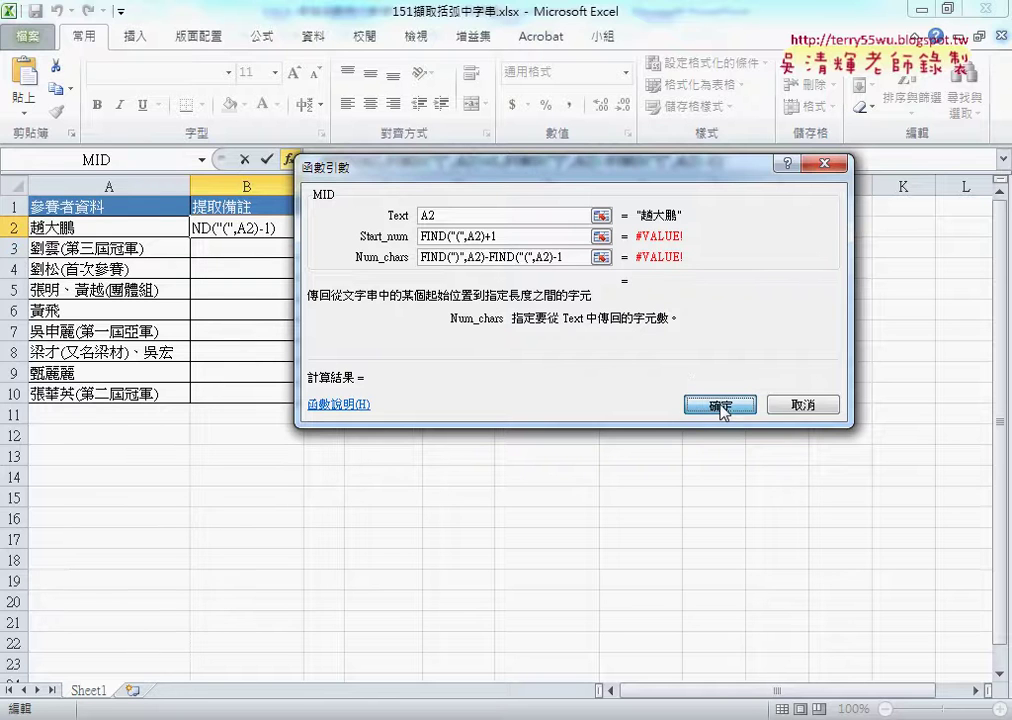
Fill B2's MID formula down to B10, with #VALUE! in rows 2, 6 and 9.
drag(304, 237, 296, 397)
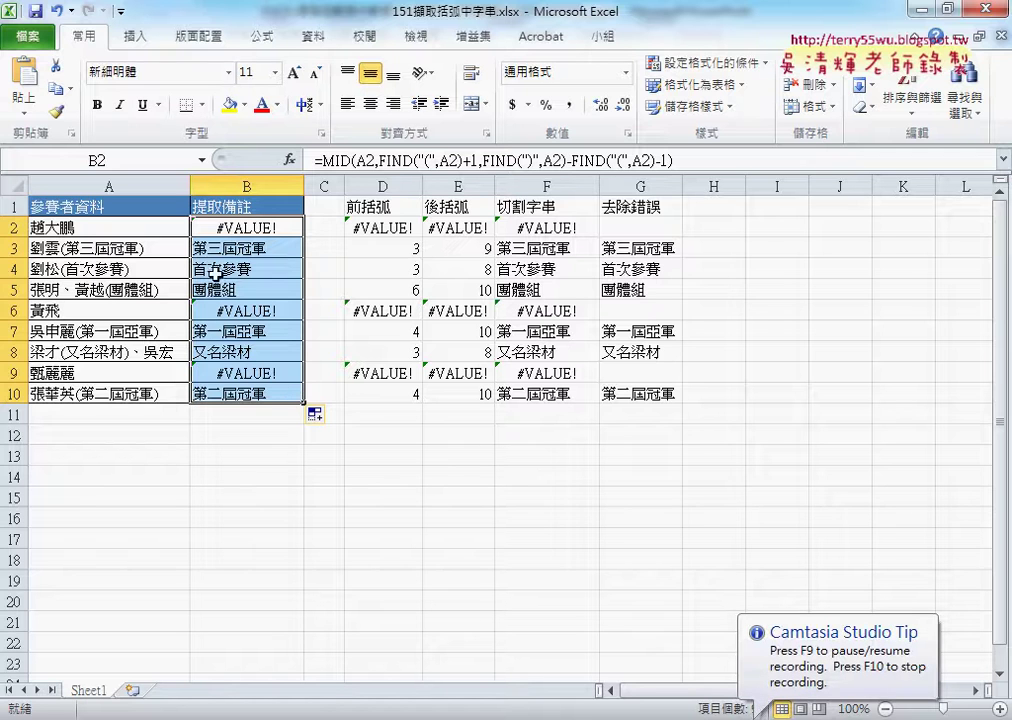
click(230, 232)
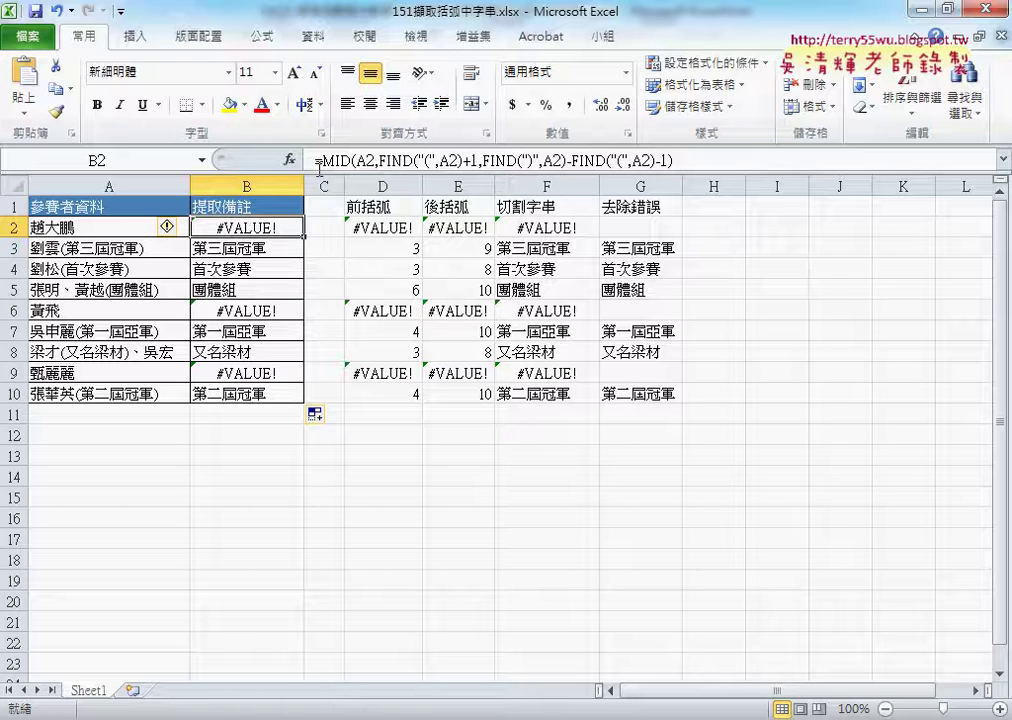
Cut B2's MID formula and paste it as the Value argument of a new IFERROR.
drag(316, 160, 728, 165)
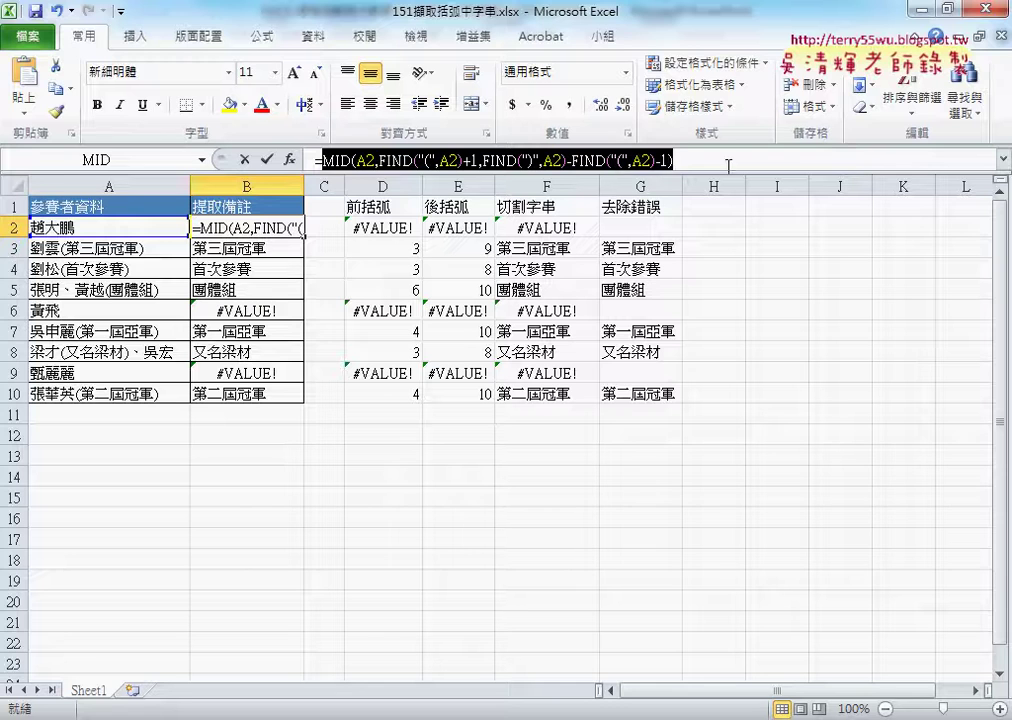
right_click(456, 176)
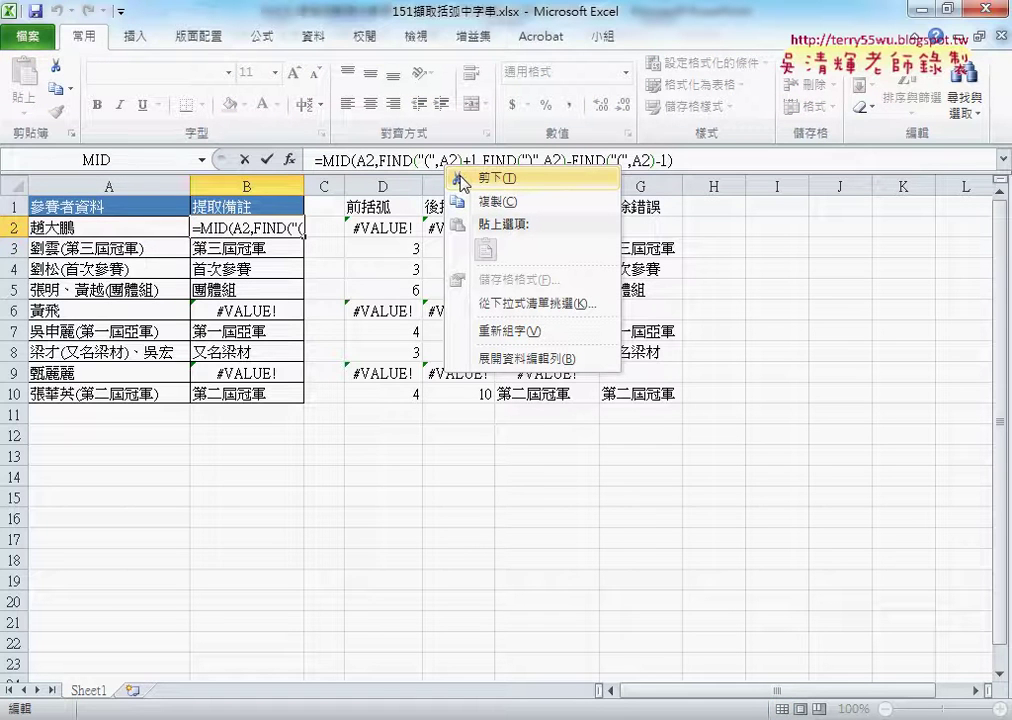
click(488, 178)
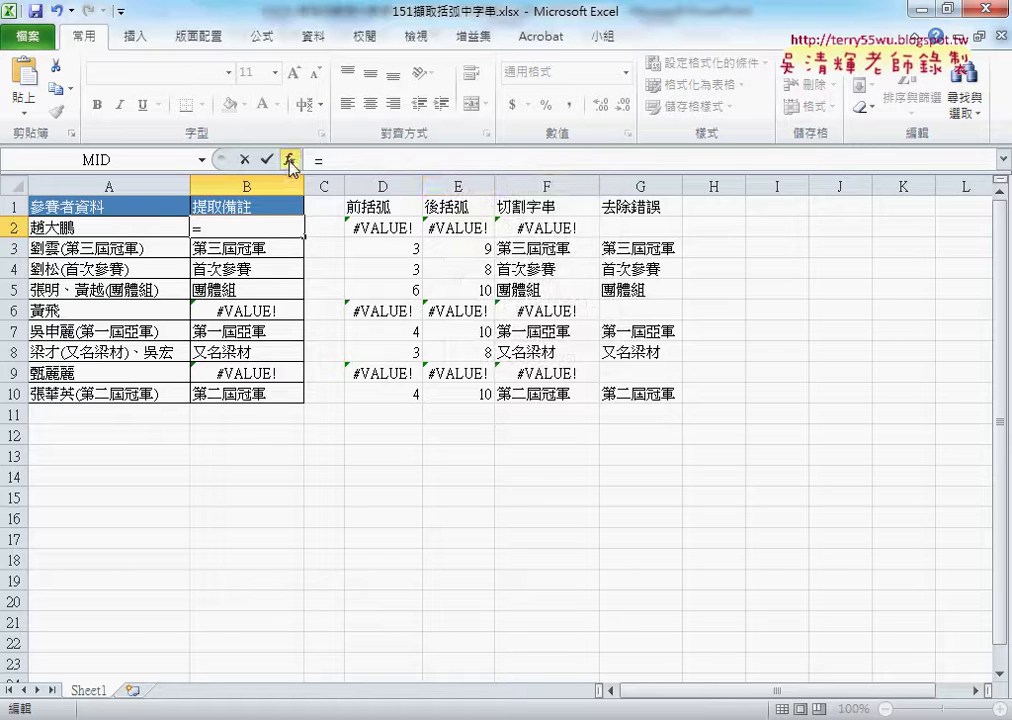
click(290, 160)
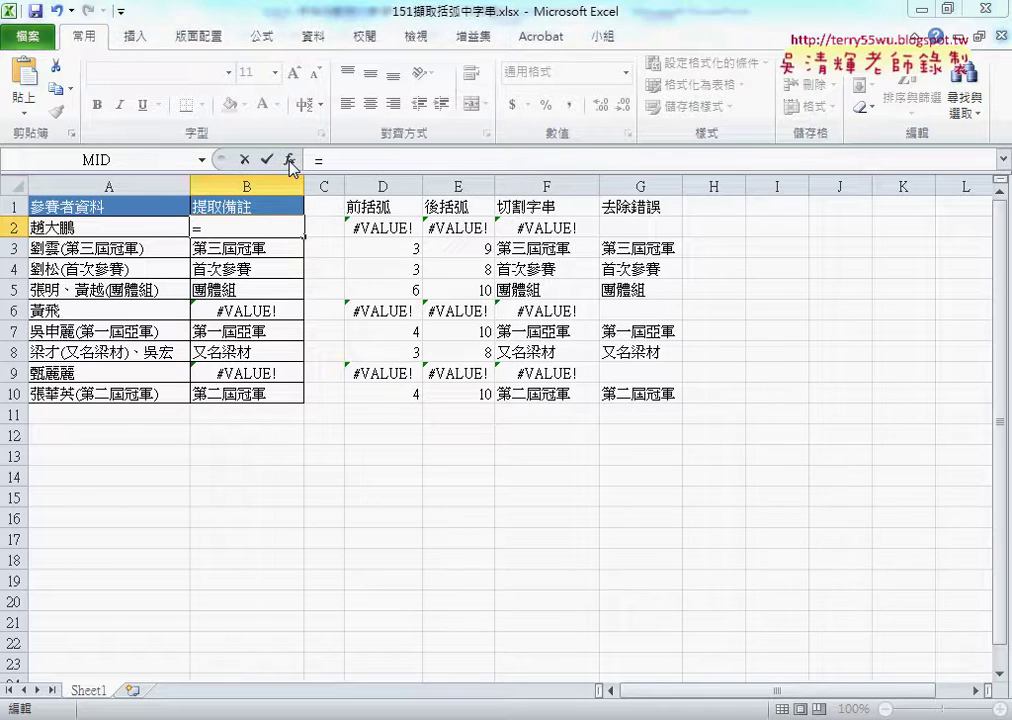
double_click(408, 269)
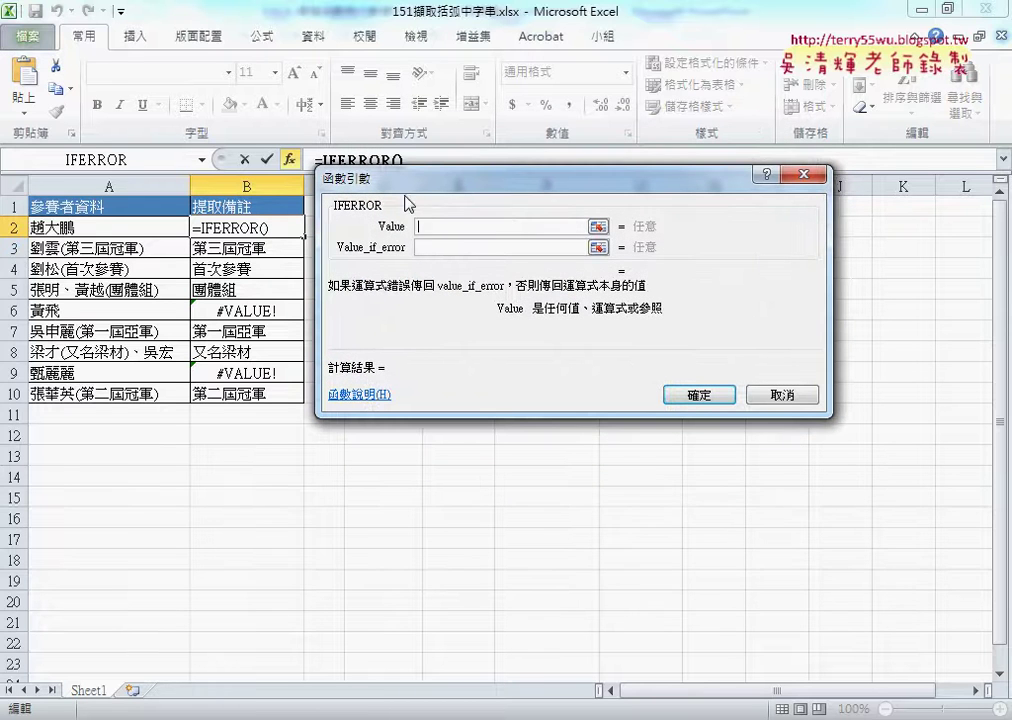
right_click(444, 228)
click(484, 287)
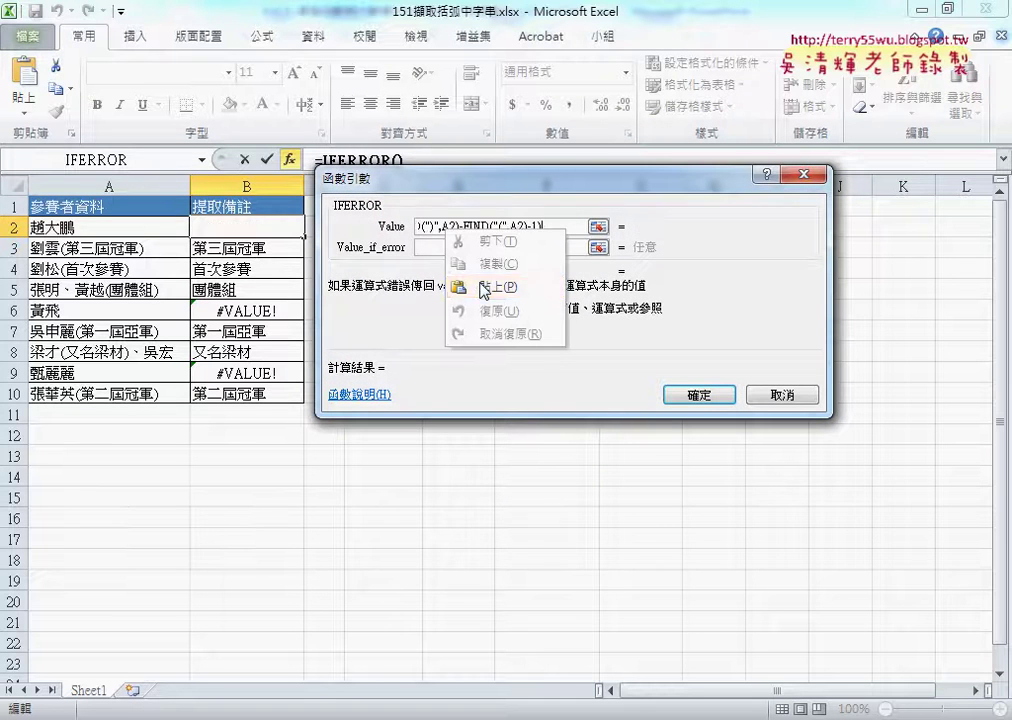
drag(515, 230, 373, 230)
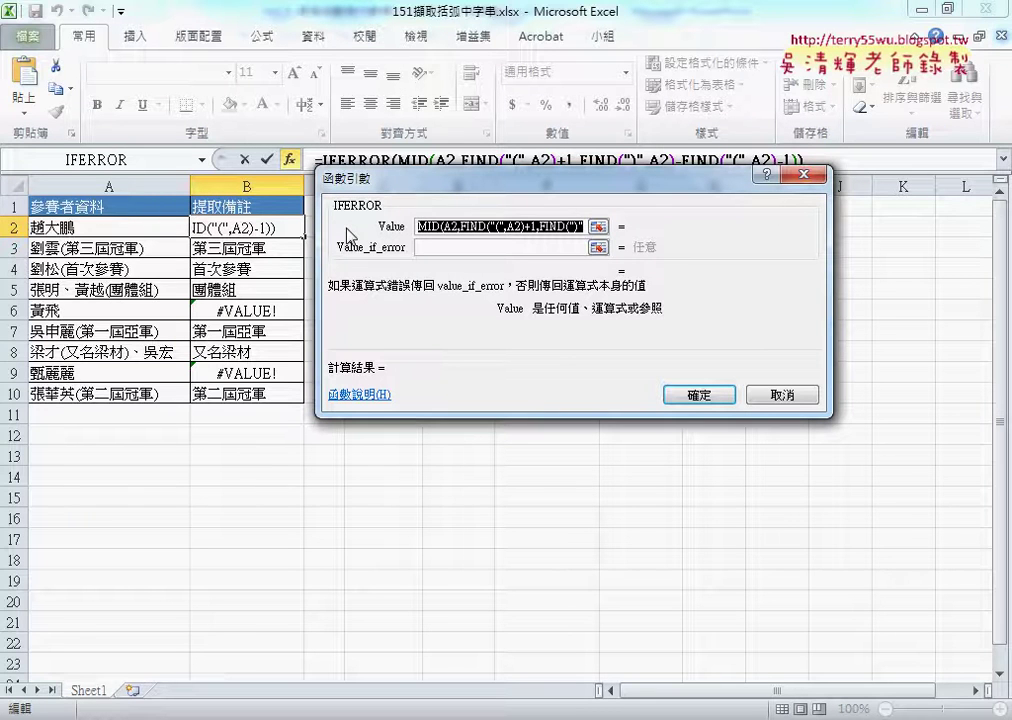
Set IFERROR's Value_if_error to "" and fill the formula down to B10.
click(430, 249)
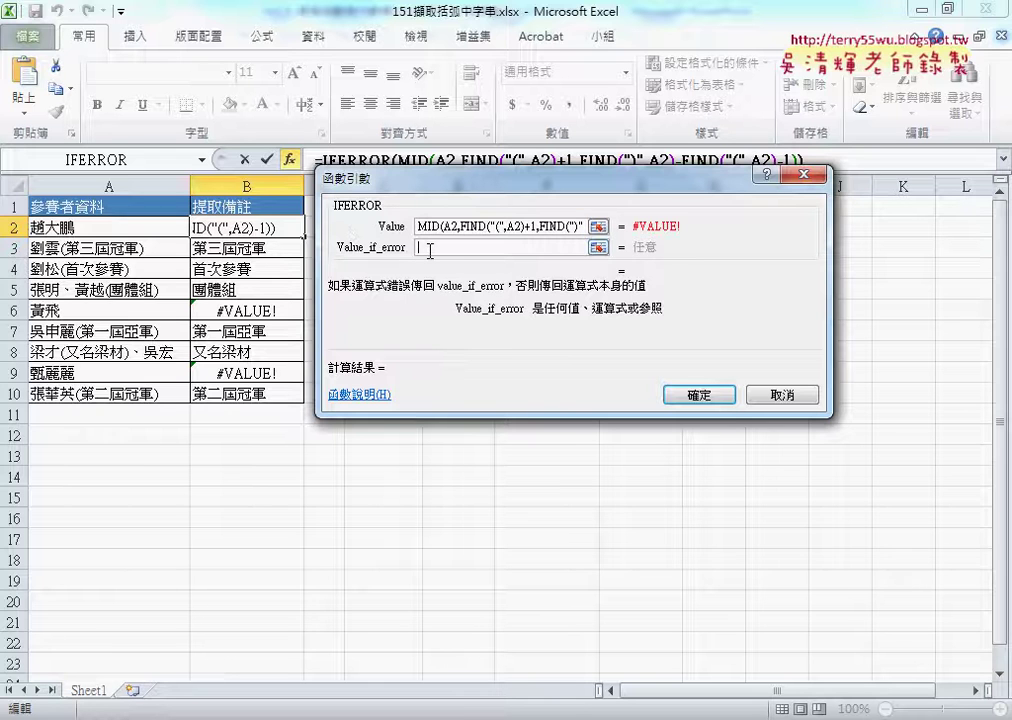
text(?)
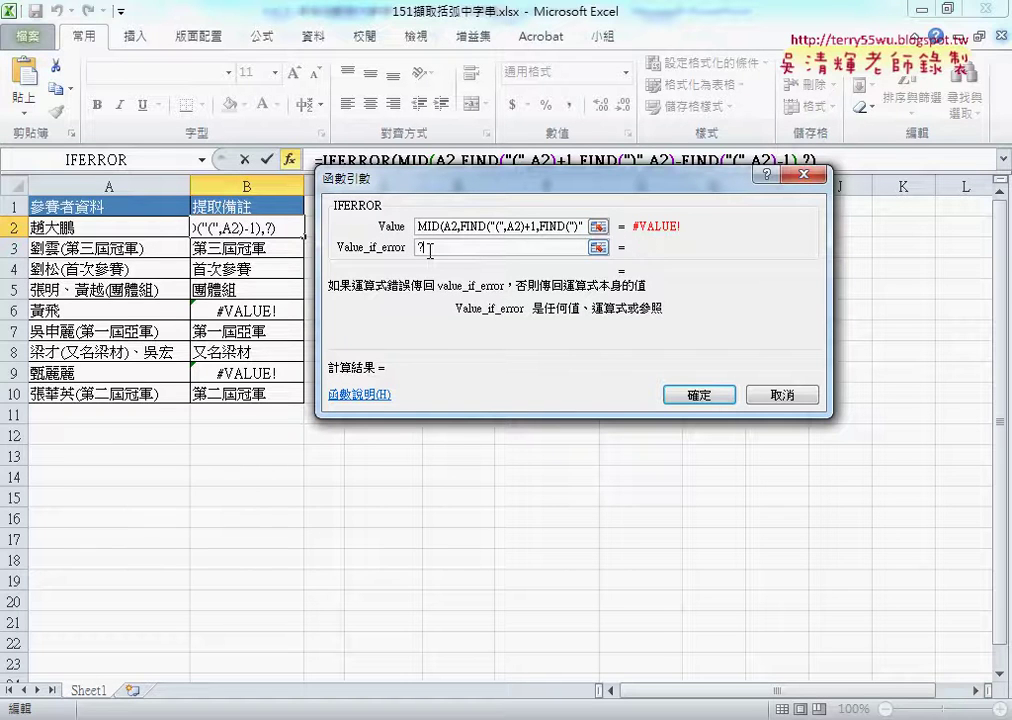
key(BackSpace)
text("")
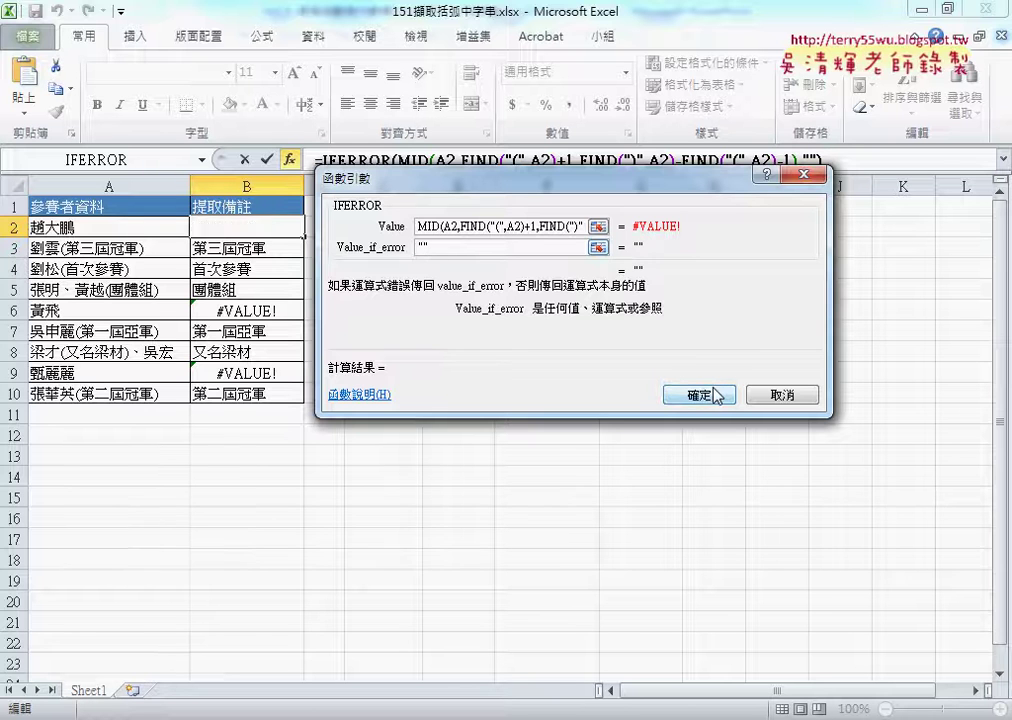
click(705, 394)
drag(303, 238, 301, 407)
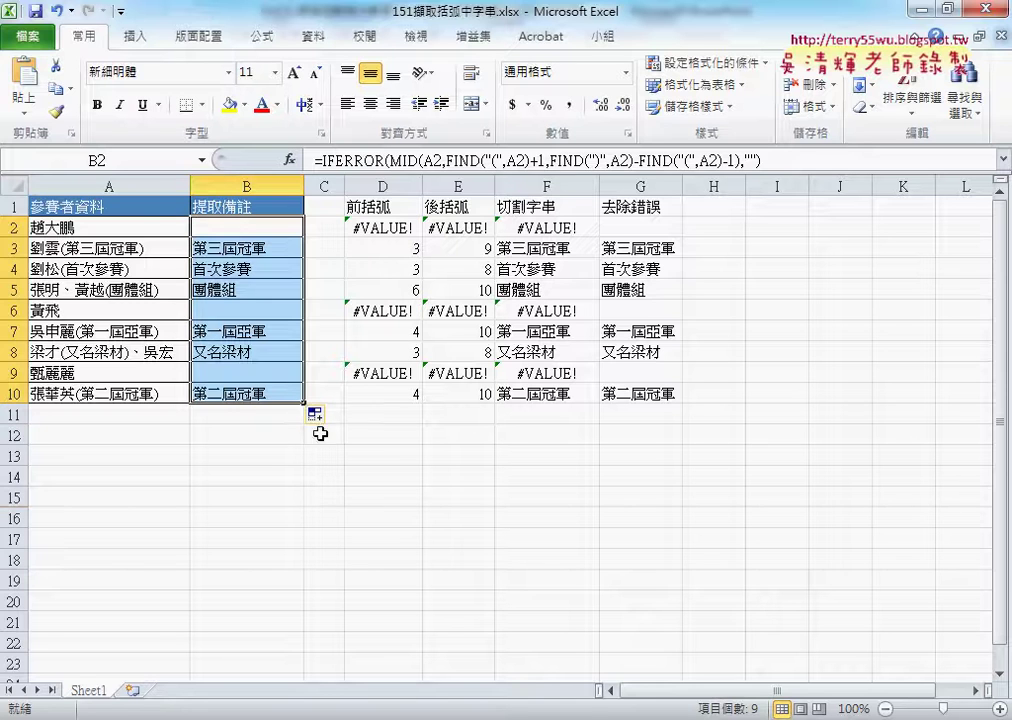
click(326, 494)
click(244, 224)
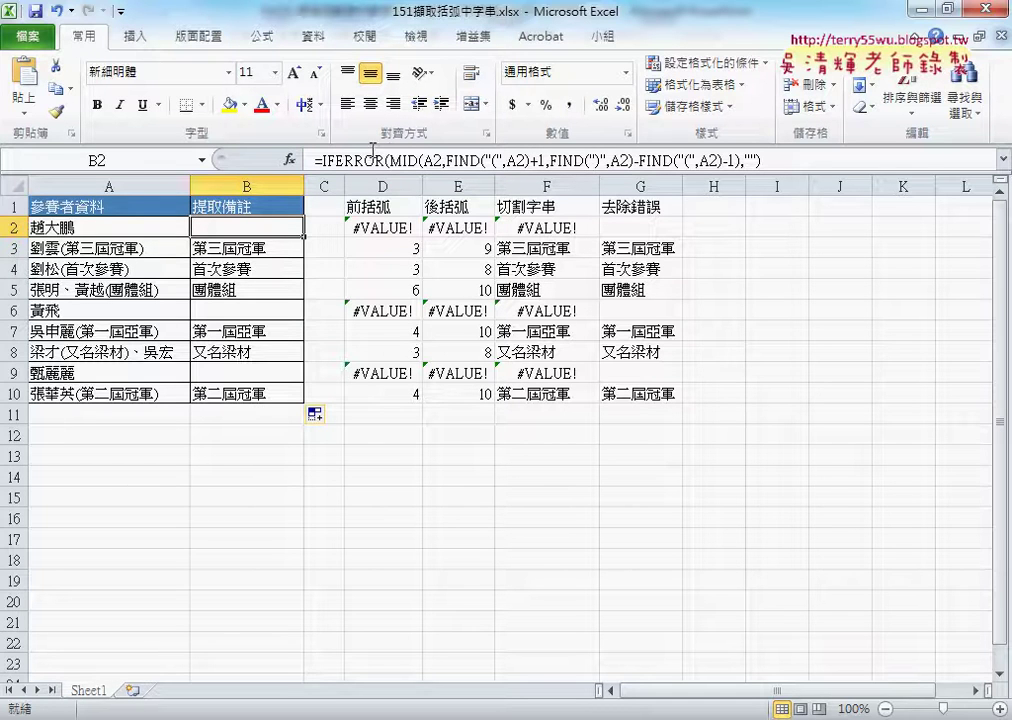
Review B2's IFERROR arguments, then clear the formulas from B2:B10.
key(F2)
click(289, 159)
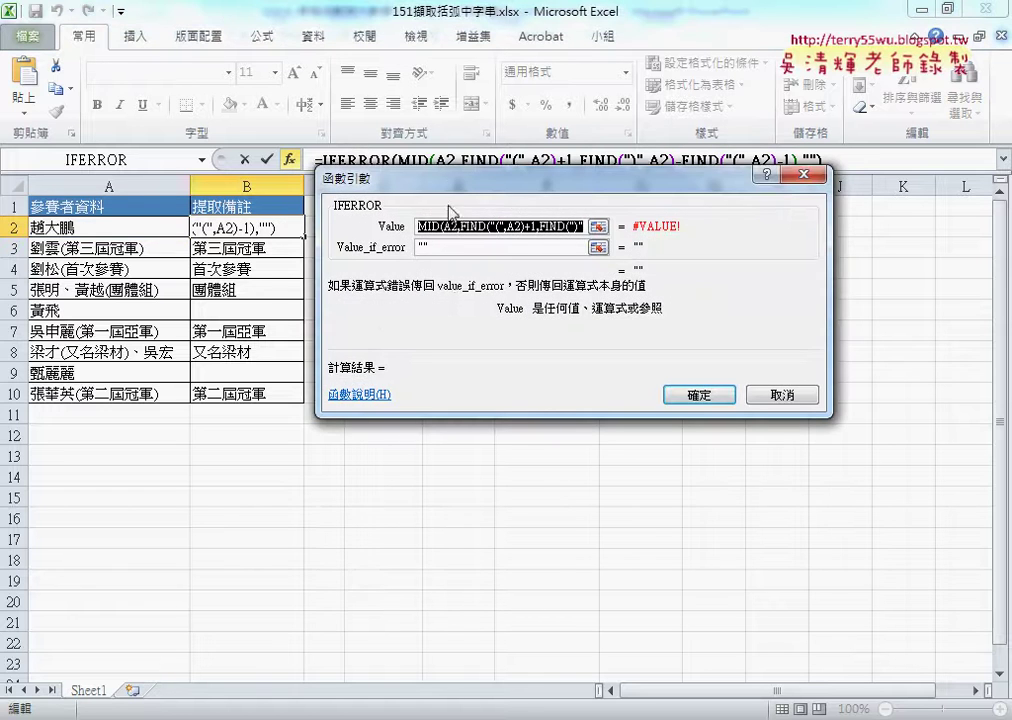
drag(437, 180, 437, 231)
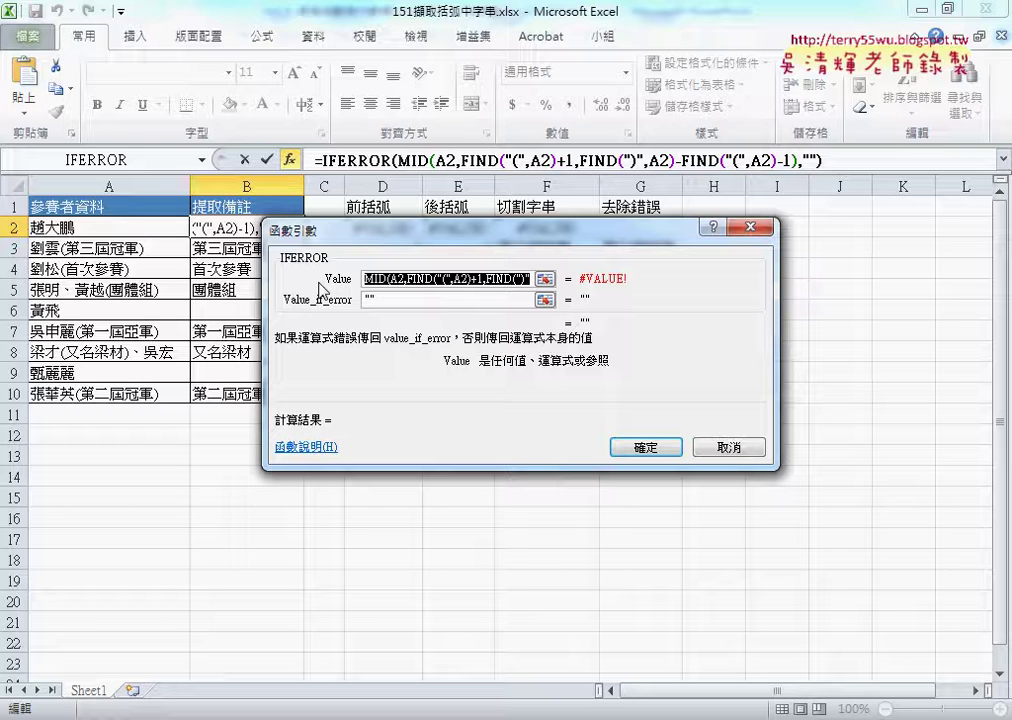
click(646, 447)
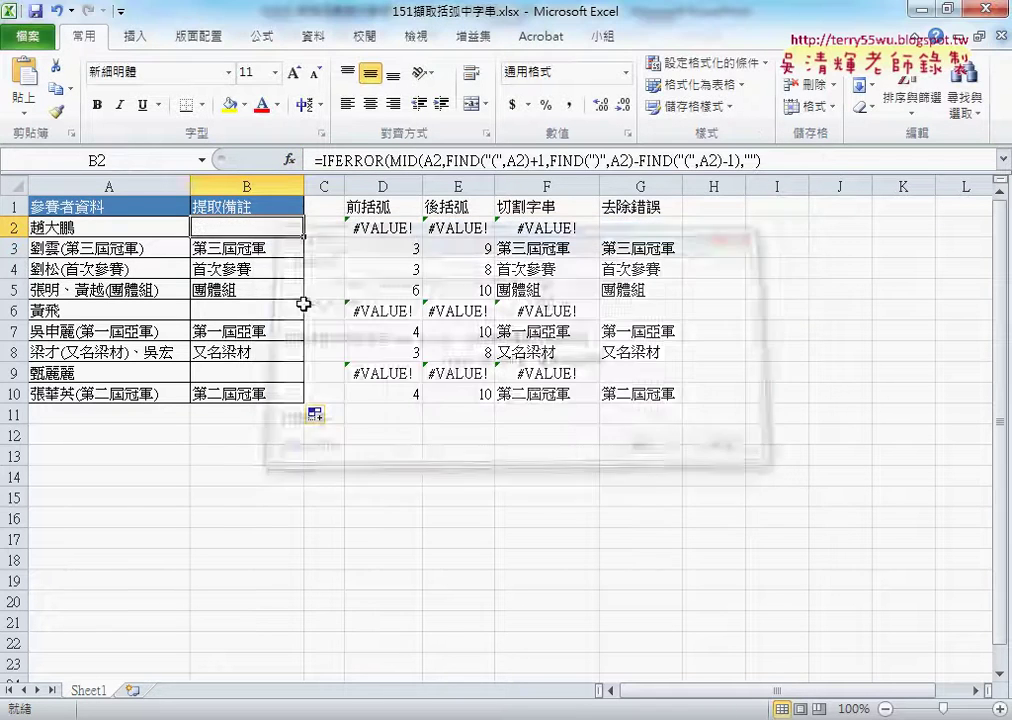
drag(245, 227, 243, 393)
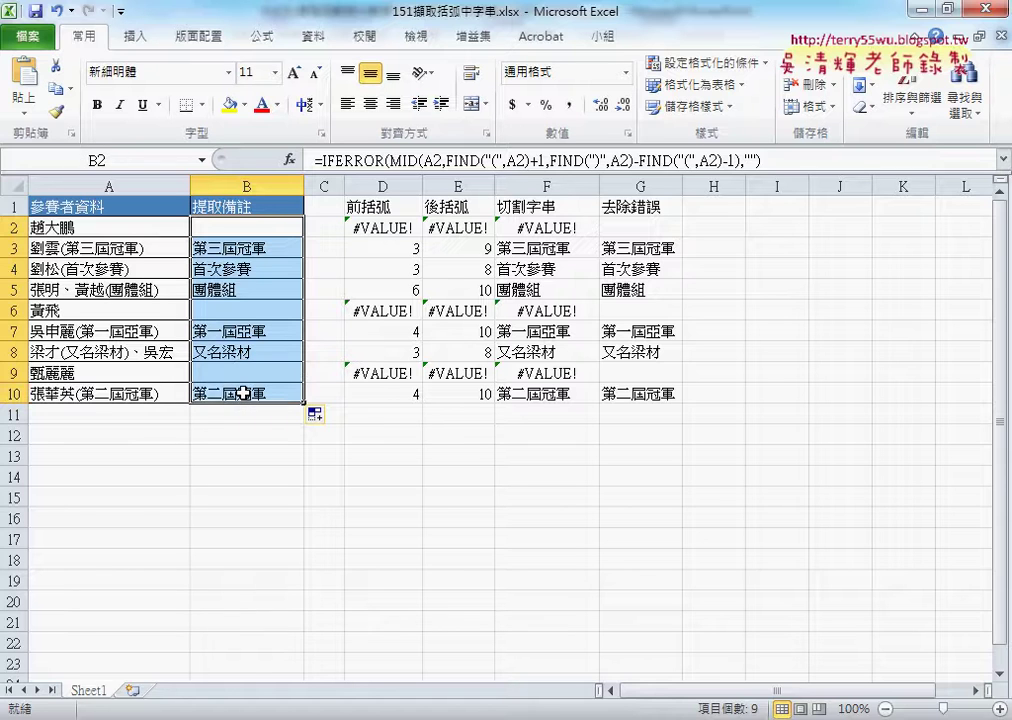
key(Delete)
click(266, 226)
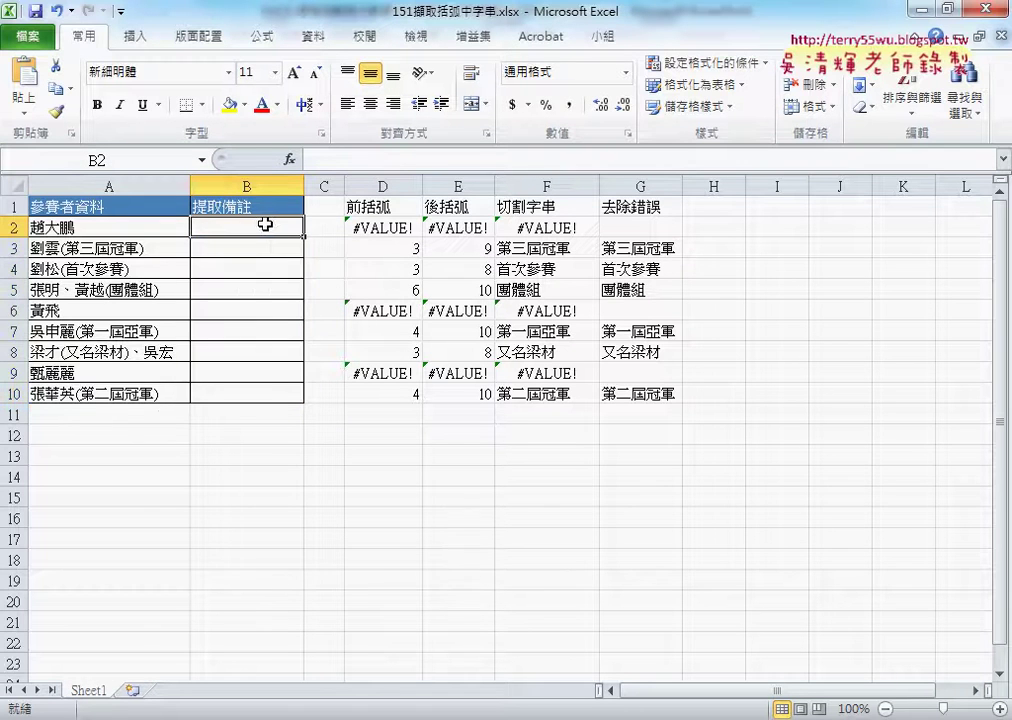
Copy FIND("(",A2) from D2's formula, leaving D2 unchanged, and select B2.
click(395, 225)
drag(318, 160, 403, 160)
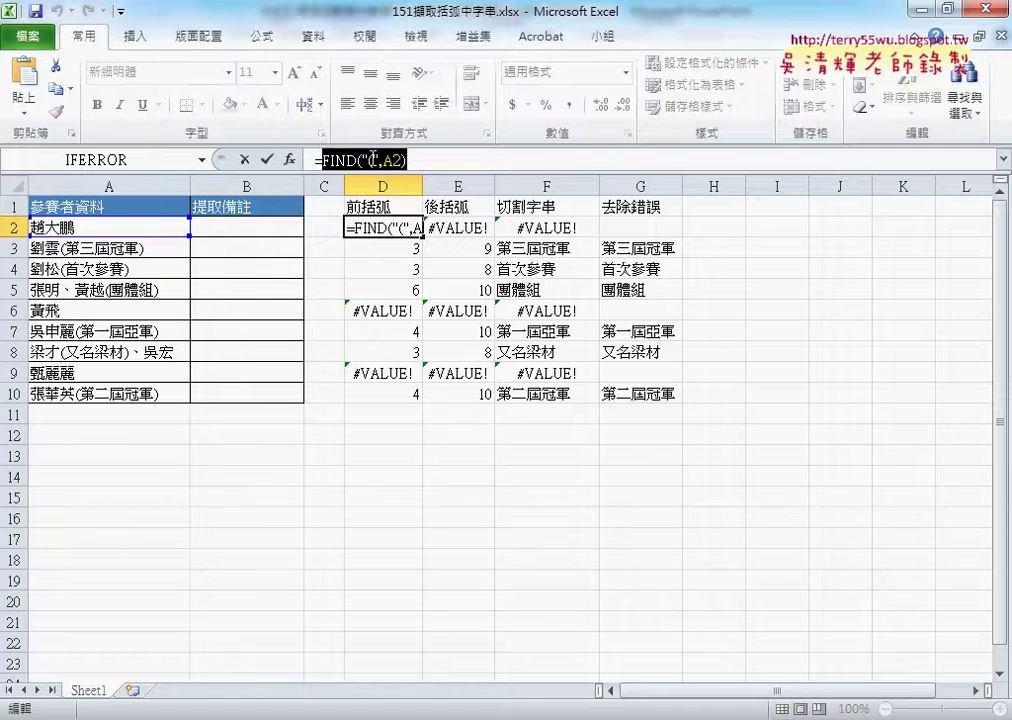
right_click(373, 160)
click(399, 196)
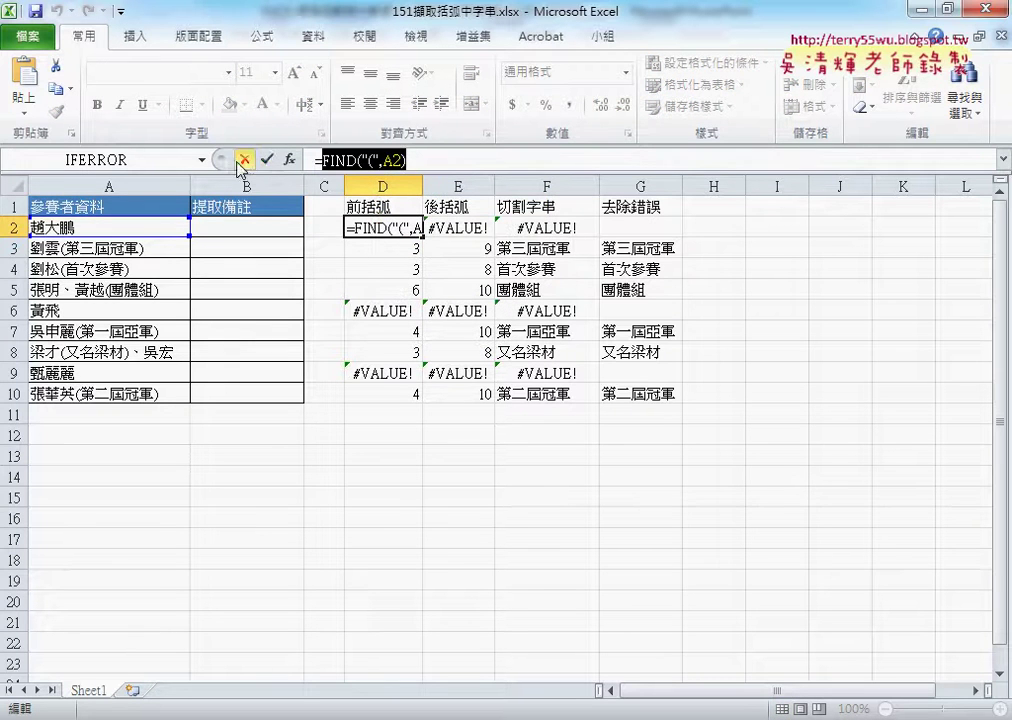
click(240, 159)
click(241, 225)
Insert MID in B2 with Text A2 and Start_num FIND("(",A2)+1.
click(289, 159)
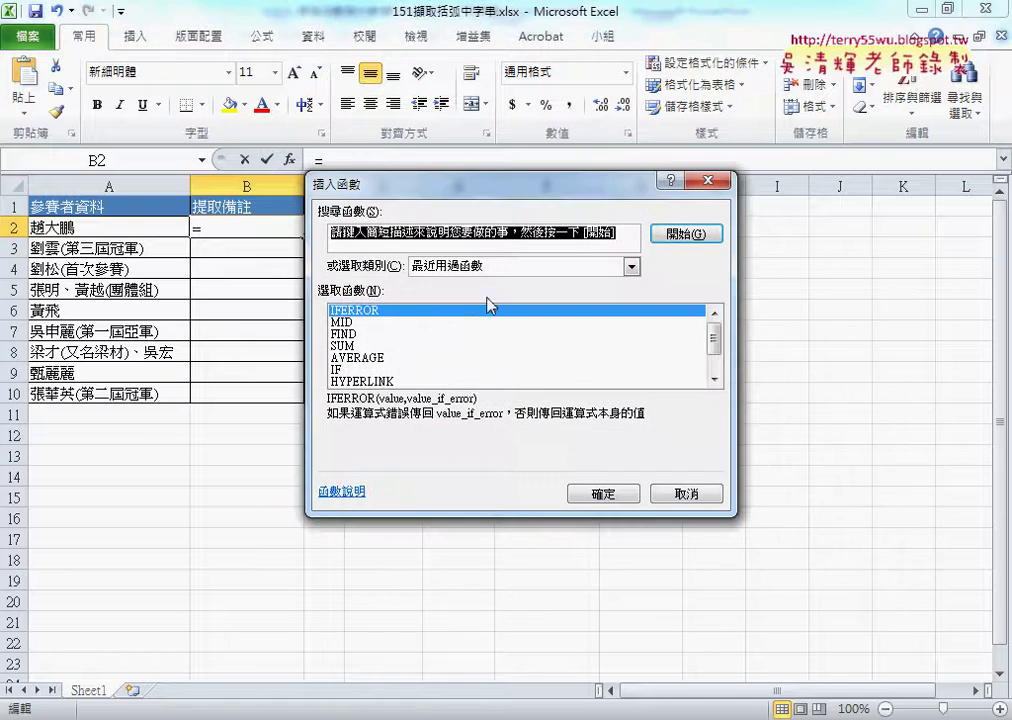
click(418, 323)
double_click(418, 323)
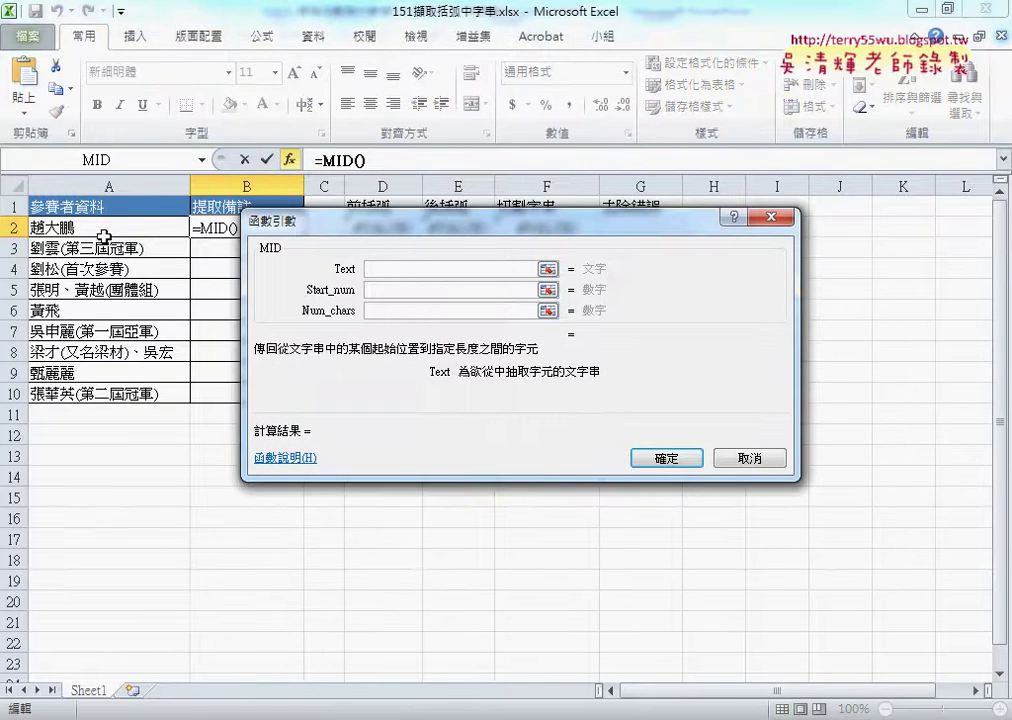
click(100, 228)
click(384, 289)
right_click(386, 289)
click(430, 348)
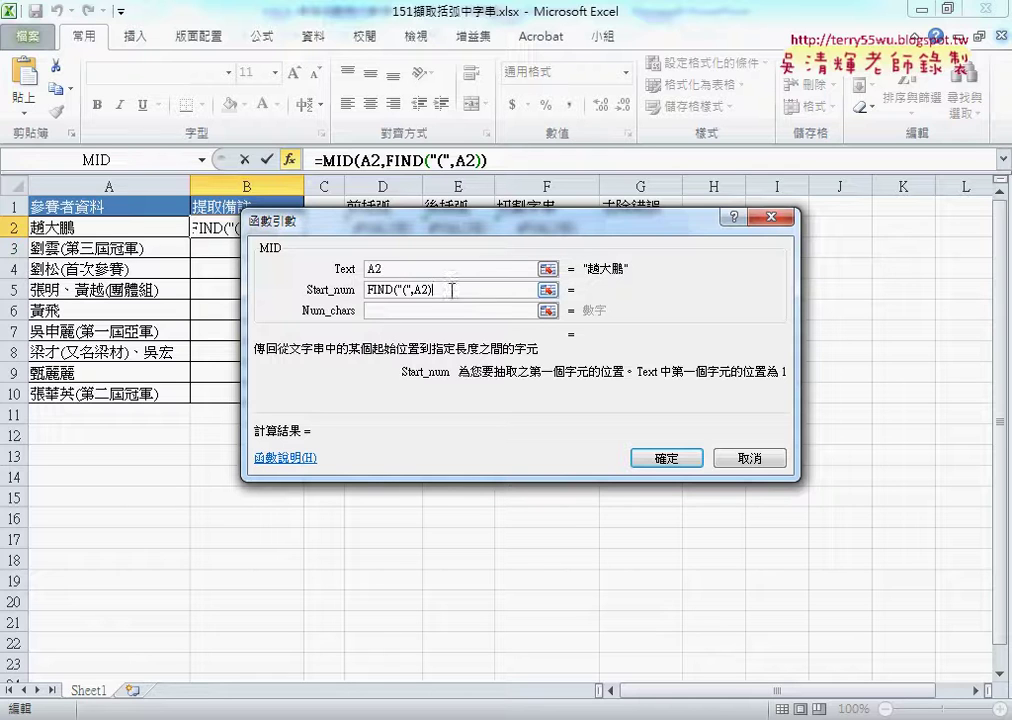
drag(440, 290, 366, 290)
click(436, 290)
text(+1)
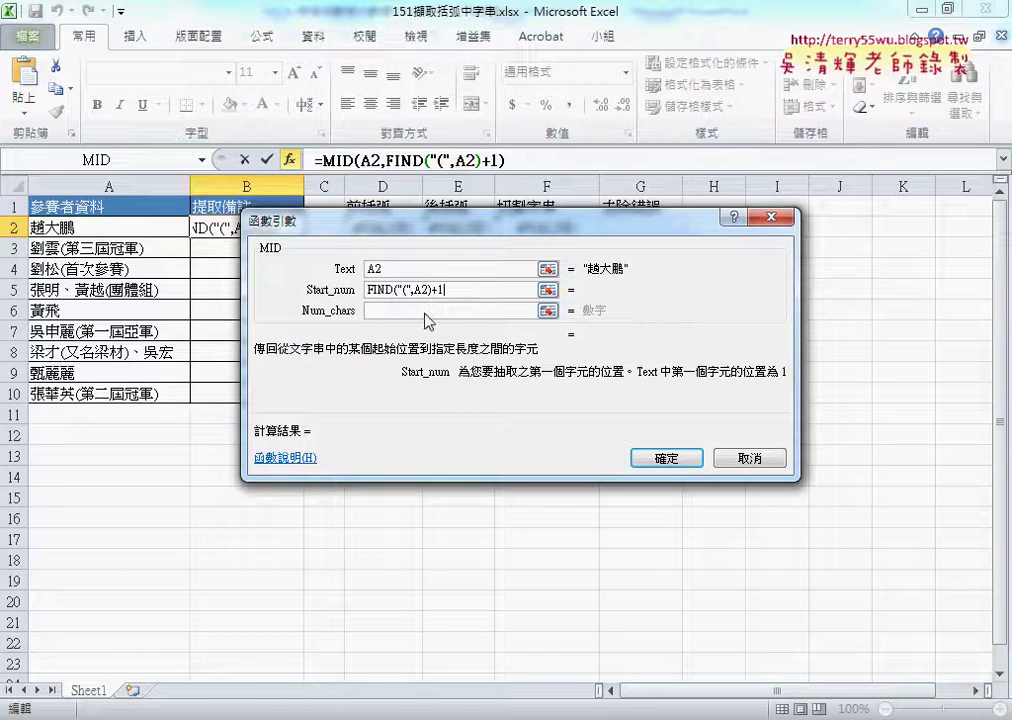
Set Num_chars to FIND(")",A2)-FIND("(",A2)-1 and confirm the MID formula.
right_click(428, 320)
click(460, 436)
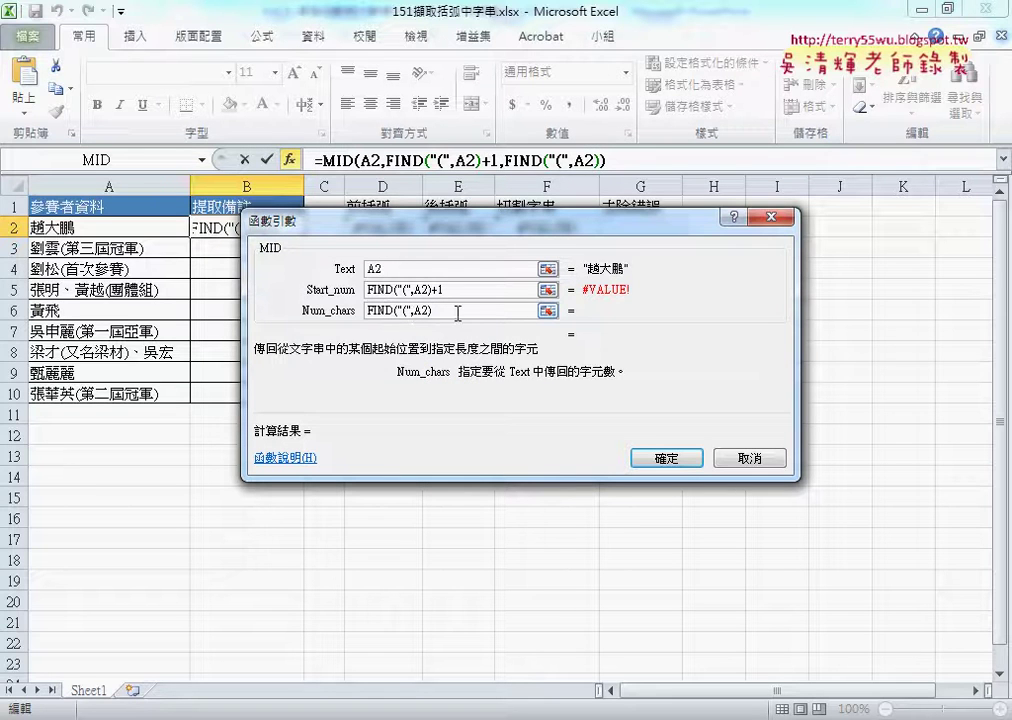
key(BackSpace)
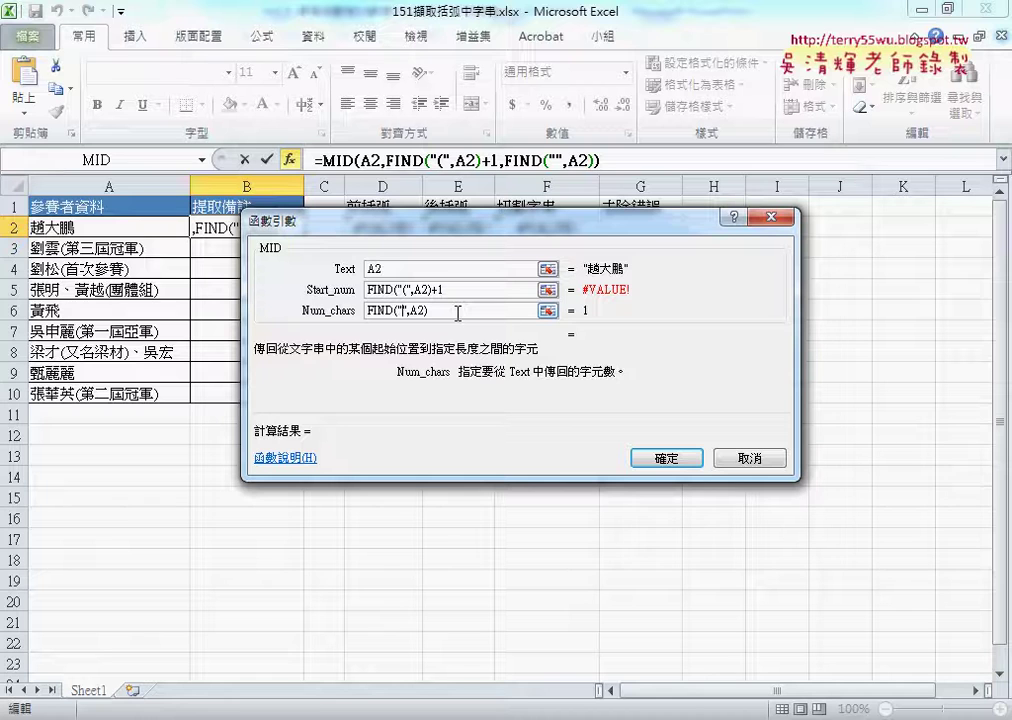
text())
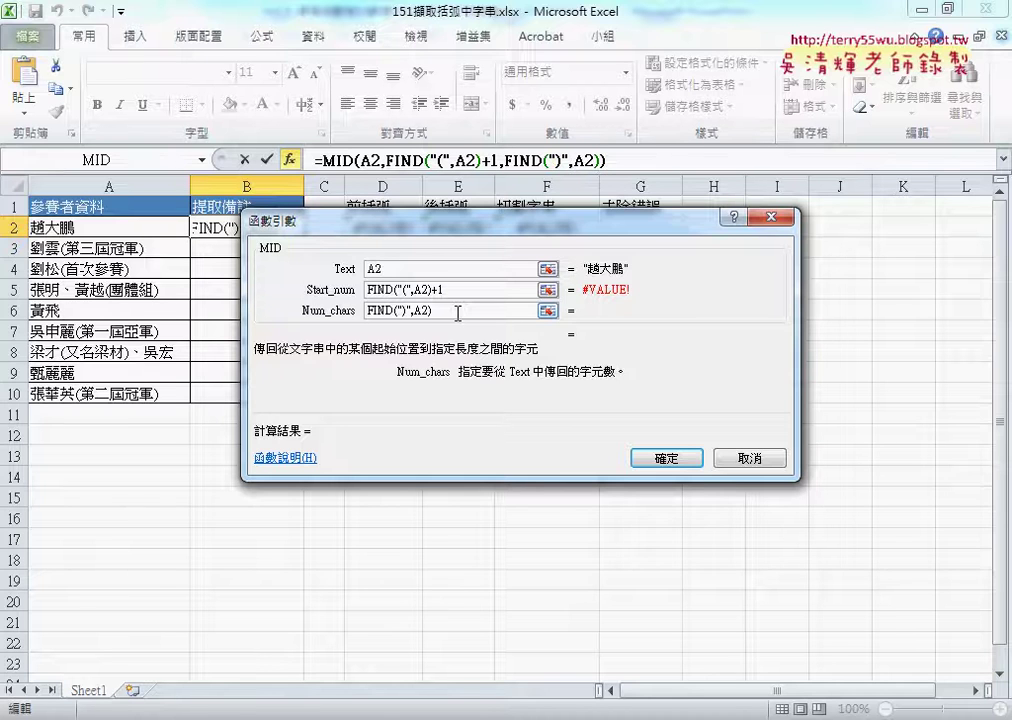
key(Right)
key(Right)
key(Right)
key(Right)
key(Right)
text(-)
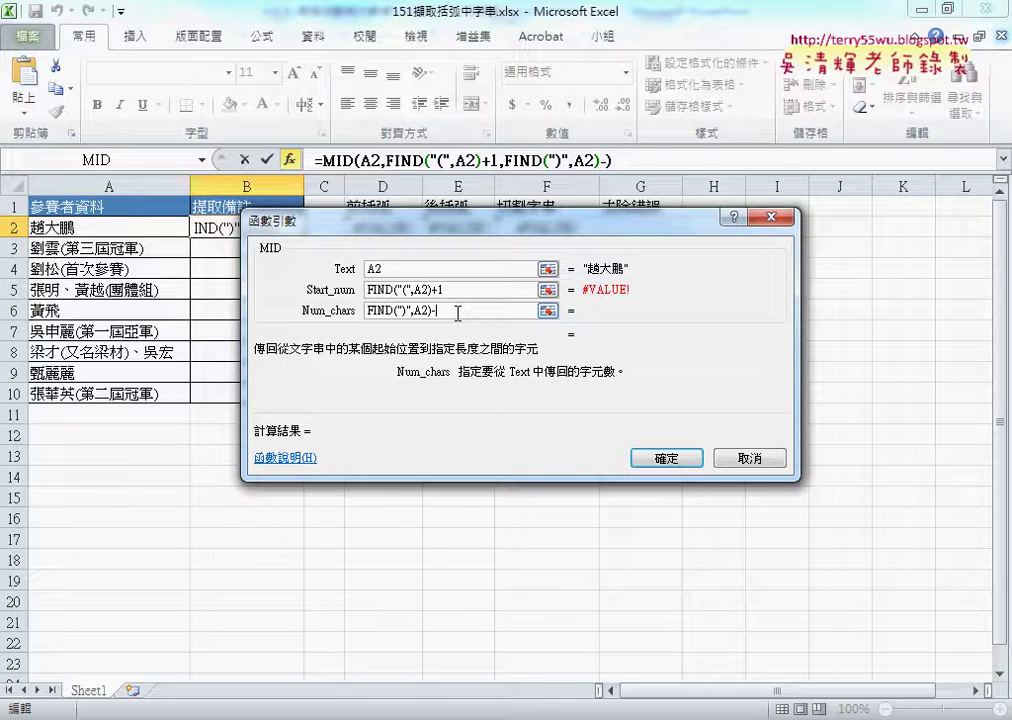
text(FIND("(",A2)-1)
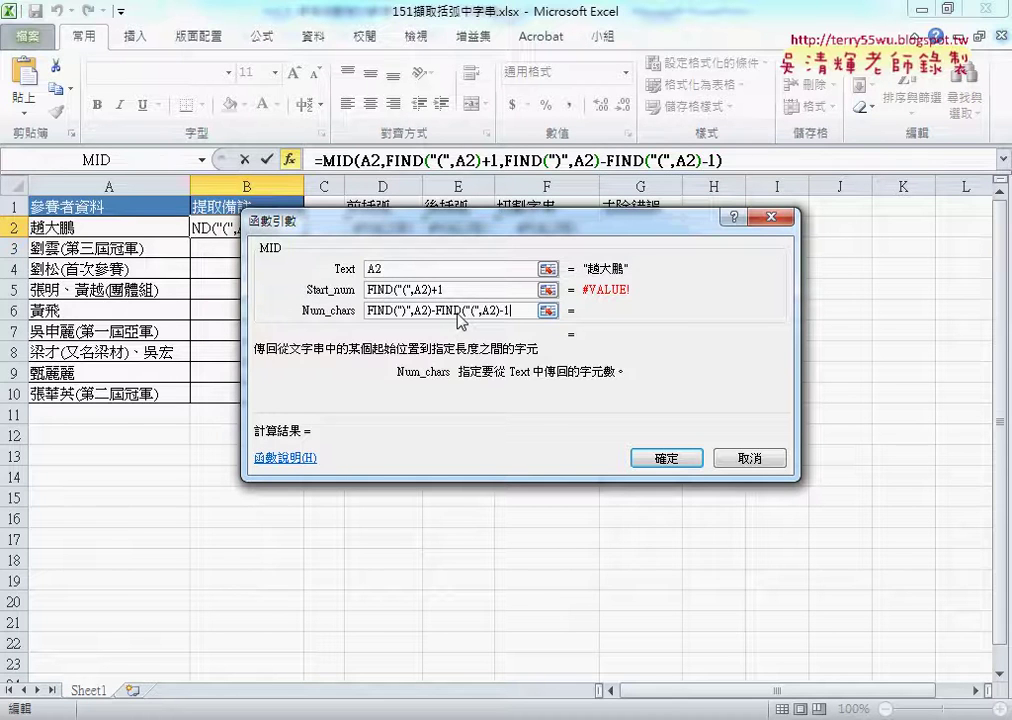
click(666, 457)
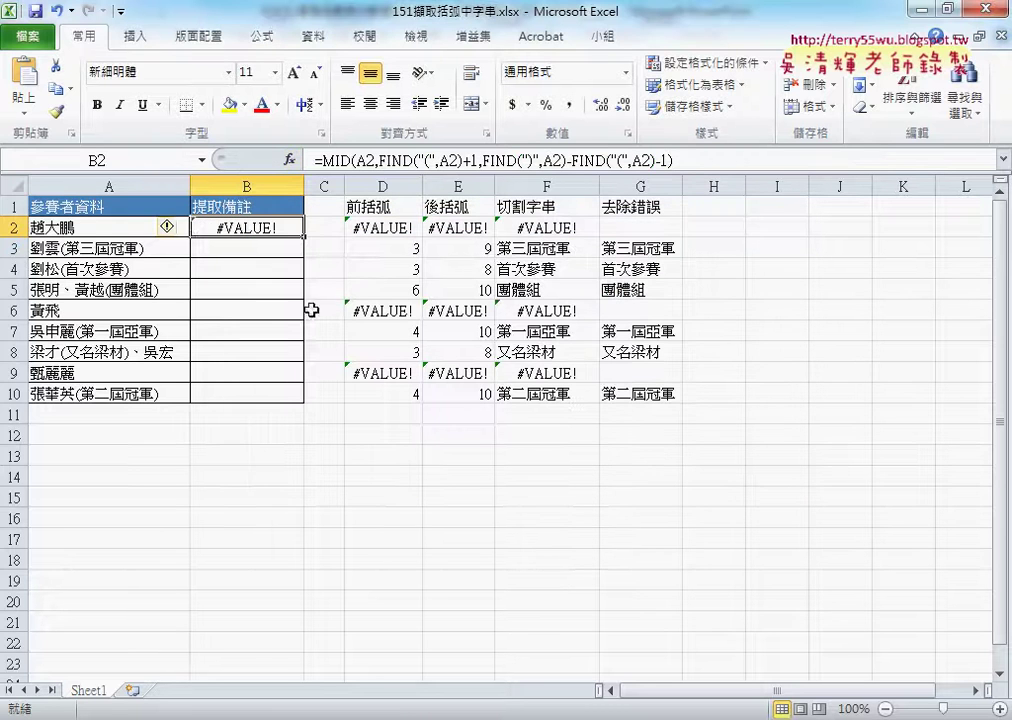
Cut B2's MID formula into a new IFERROR's Value and set Value_if_error to "".
drag(314, 160, 994, 162)
right_click(541, 158)
click(557, 168)
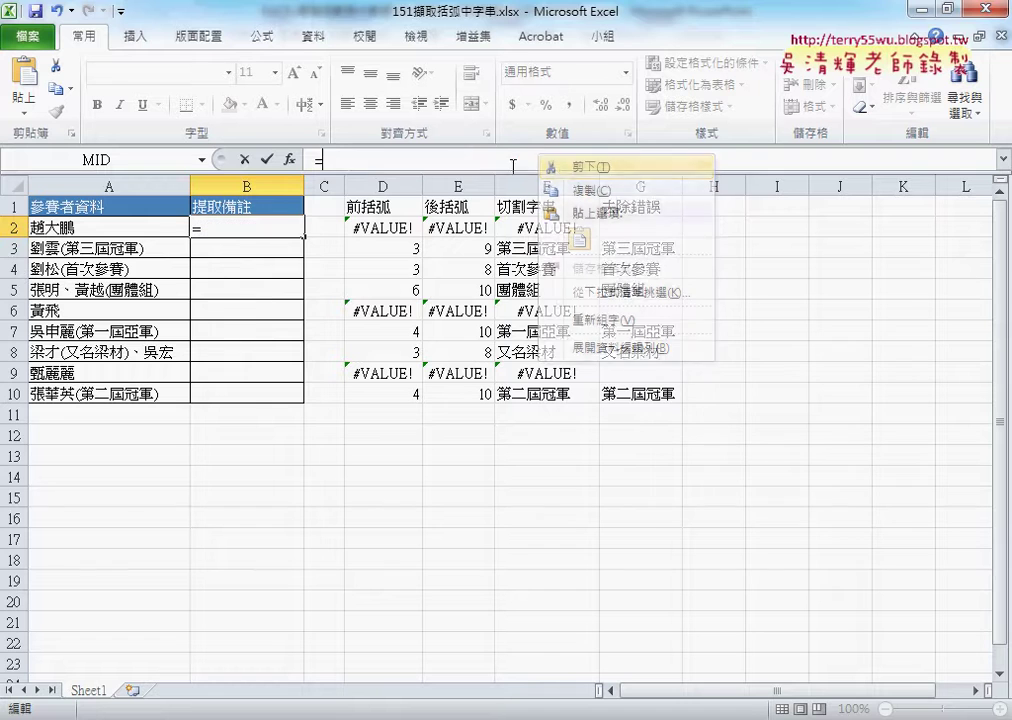
click(289, 159)
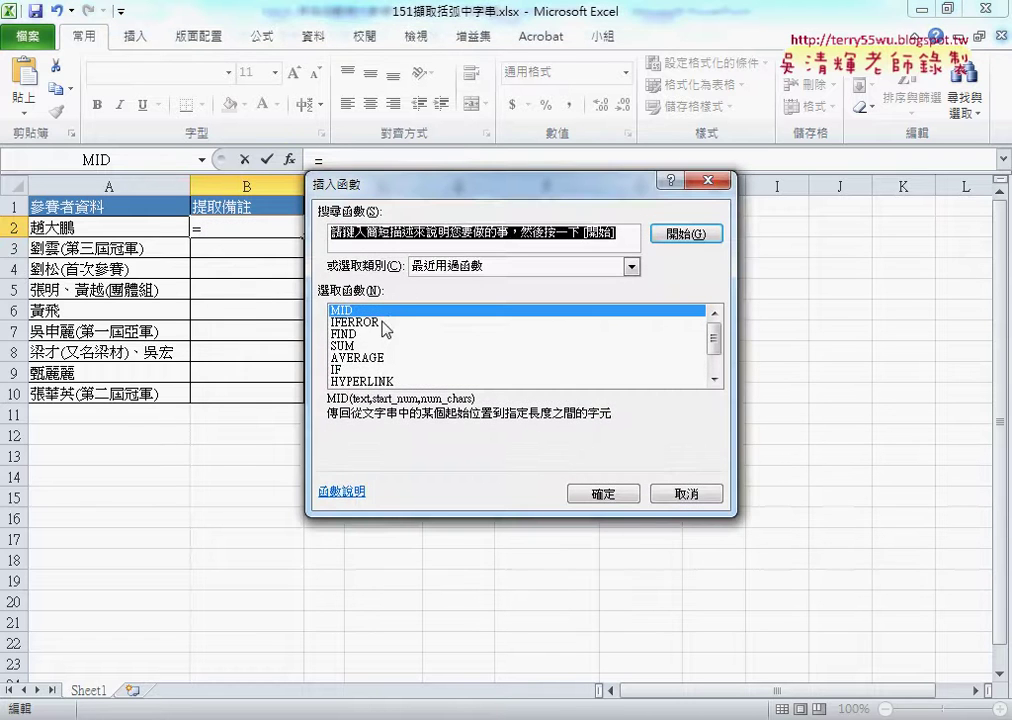
double_click(384, 324)
right_click(450, 276)
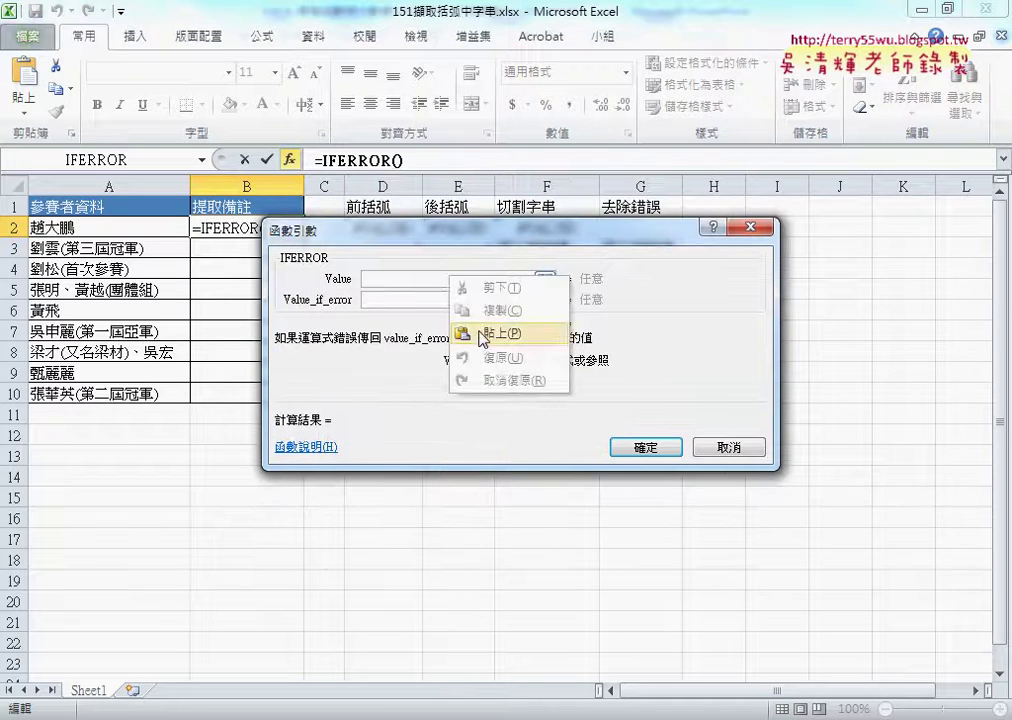
click(478, 331)
click(422, 299)
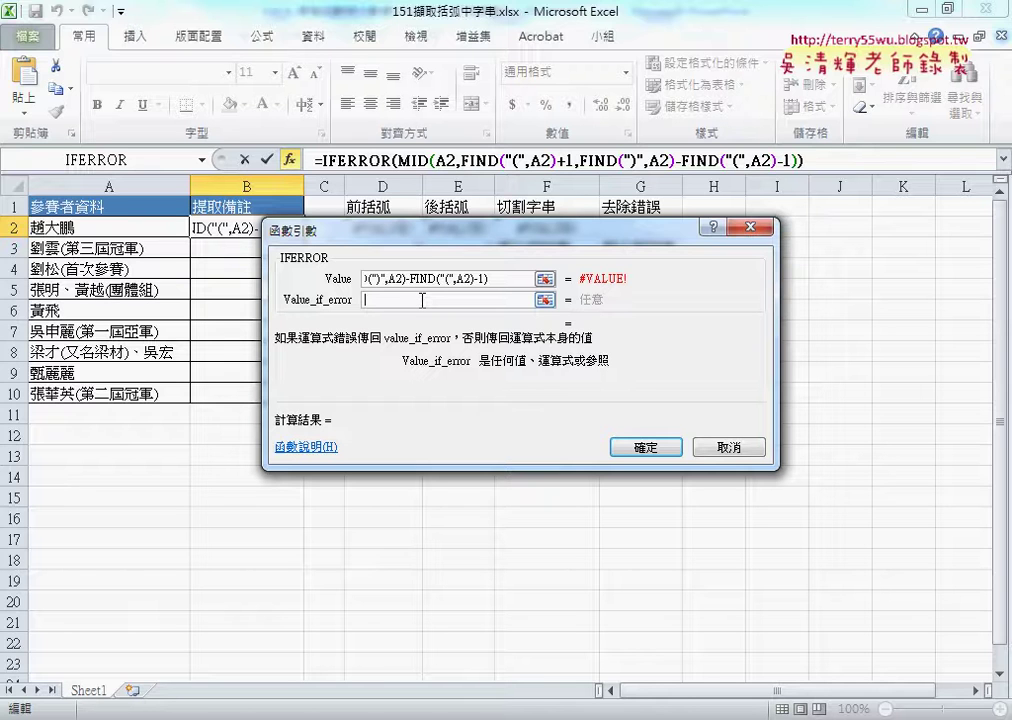
text("")
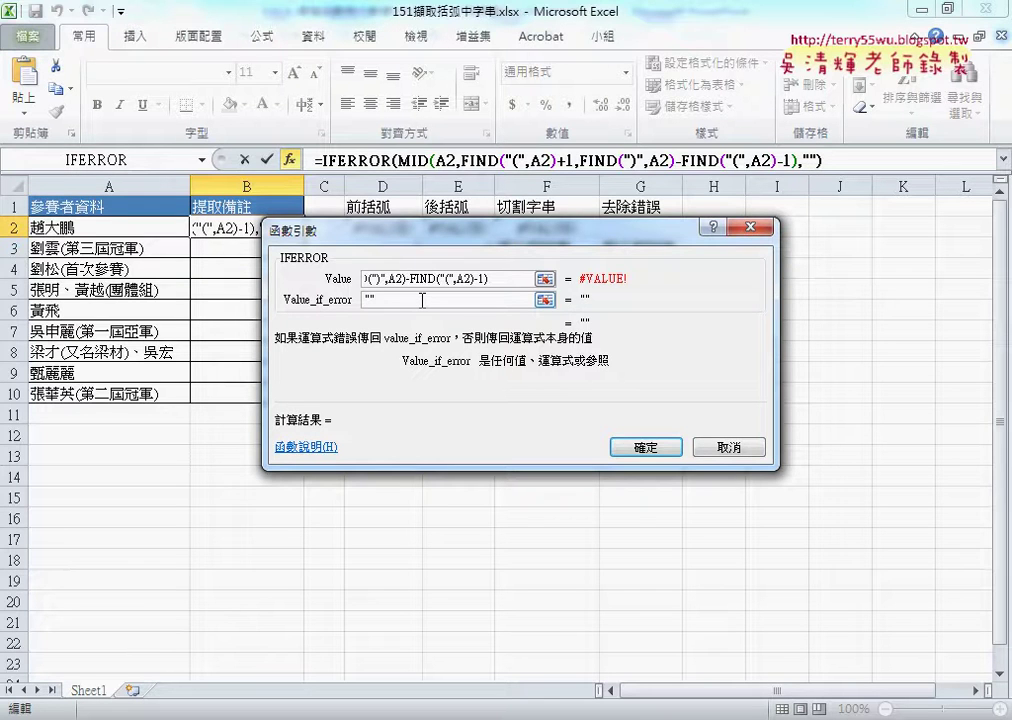
key(Return)
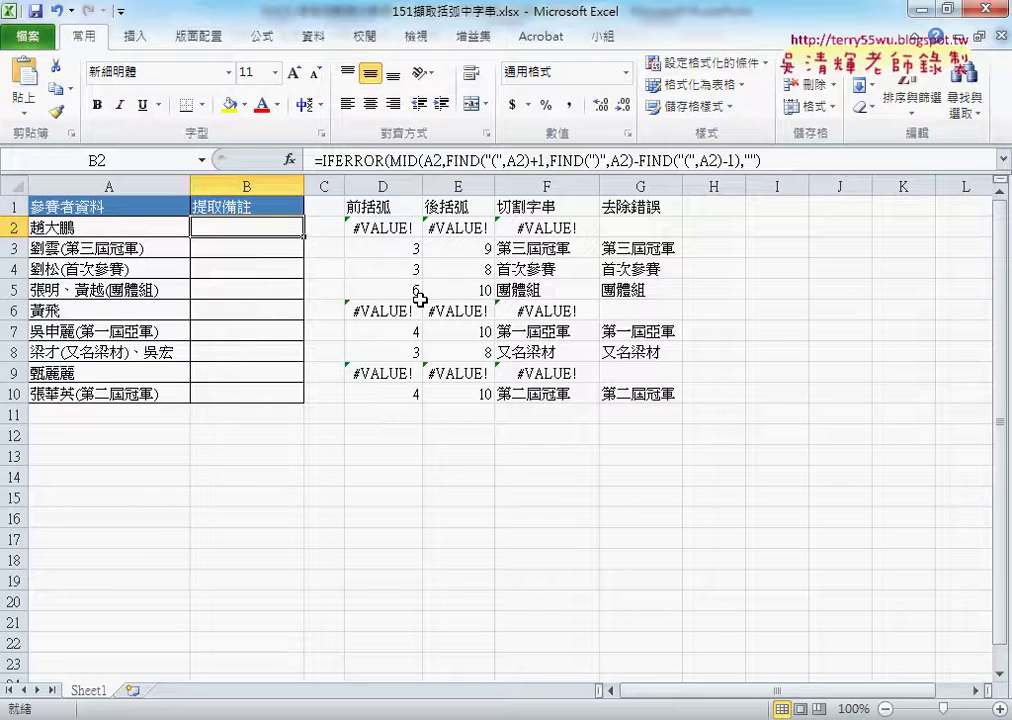
Expand the formula bar to show =IFERROR(MID(A2,FIND("(",A2)+1,FIND(")",A2)-FIND("(",A2)-1),"") in full.
click(1004, 159)
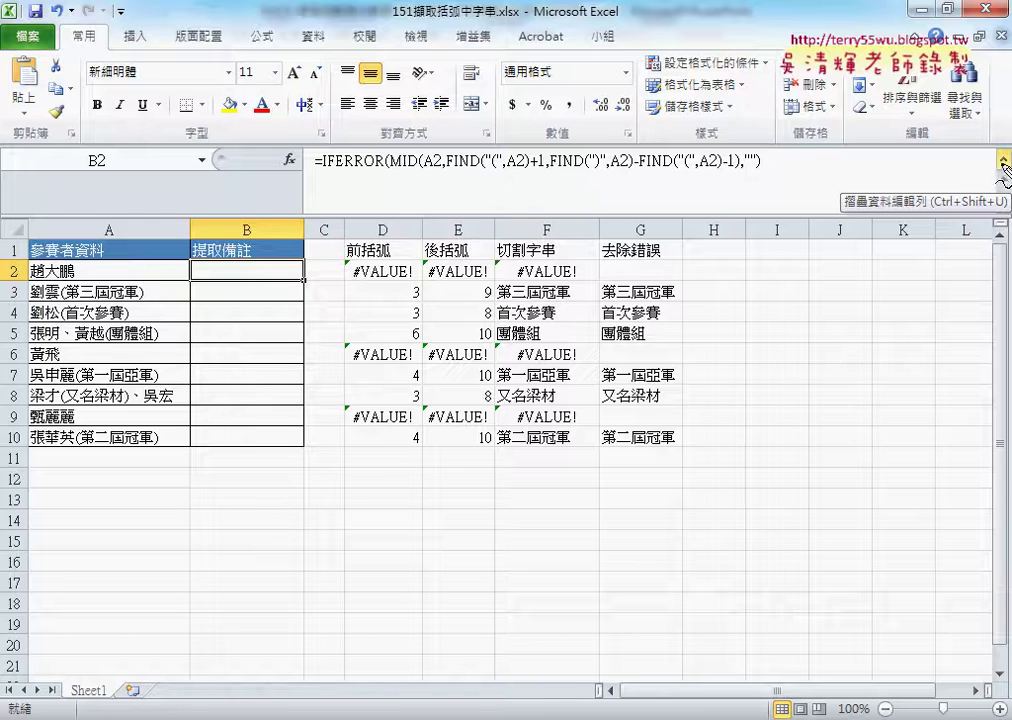
mouse_move(300, 148)
mouse_down()
mouse_move(300, 185)
mouse_move(781, 151)
mouse_move(783, 180)
mouse_up()
drag(300, 183, 780, 180)
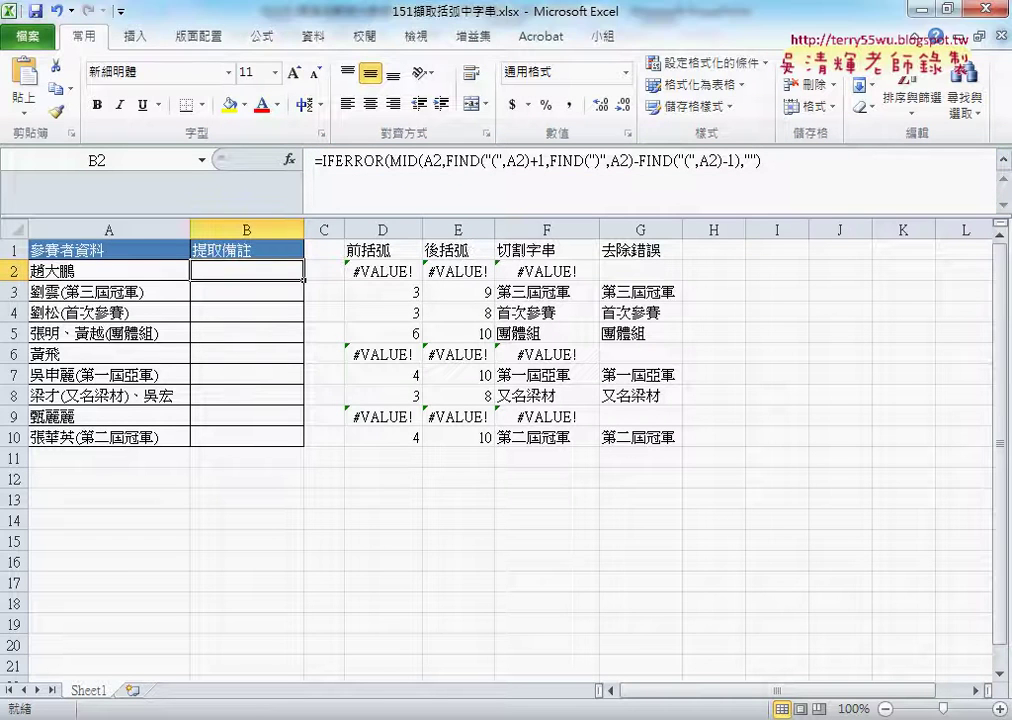
Switch to PowerPoint slide 34, 函數解法, showing the complete IFERROR formula.
click(505, 640)
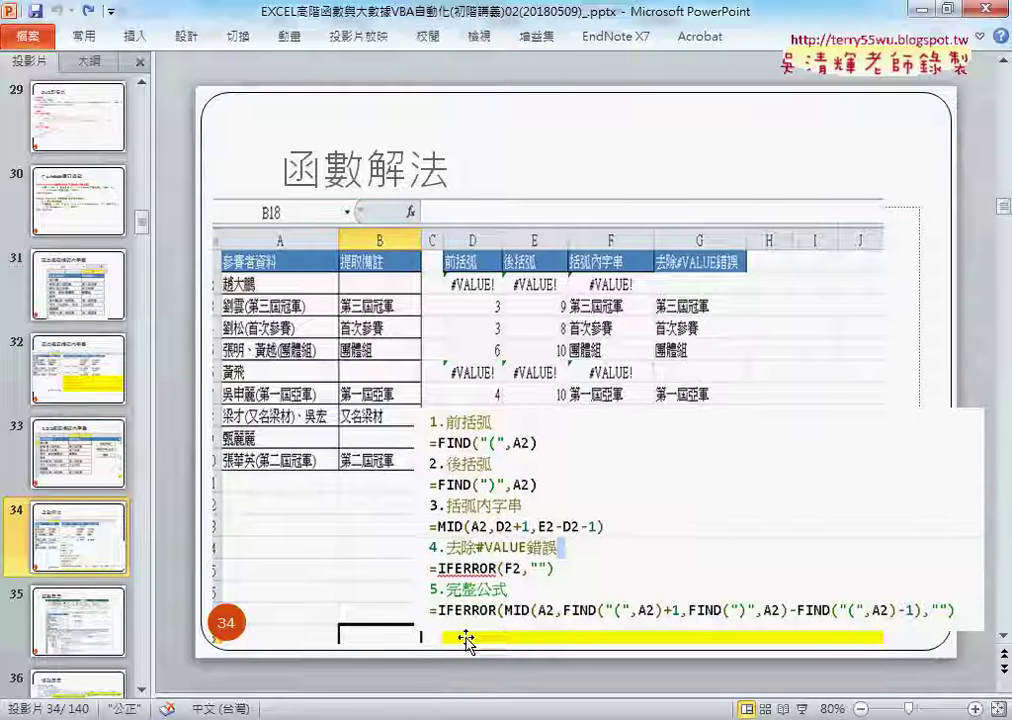